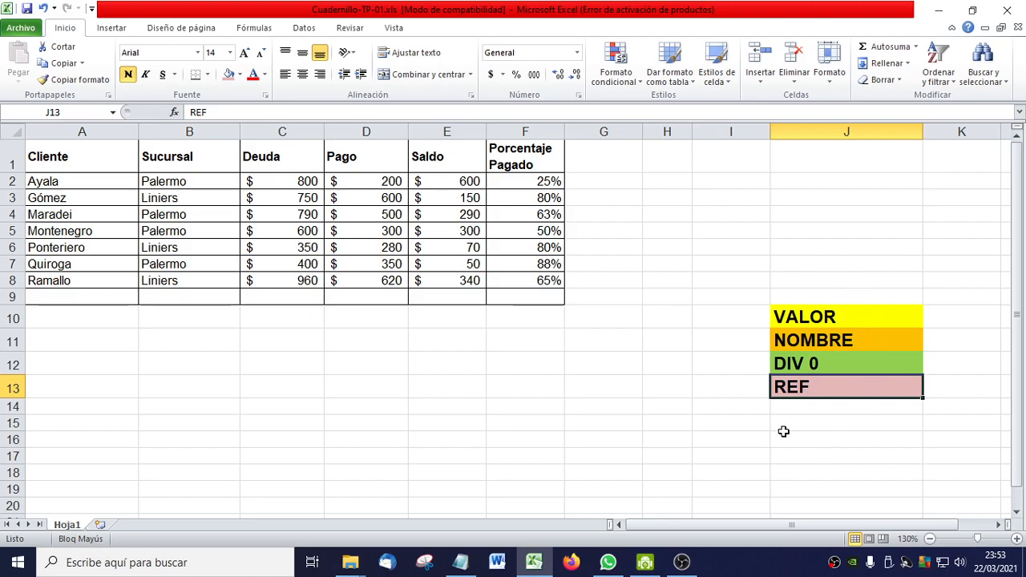
Step: Go through the error types VALOR, NOMBRE, DIV 0 and REF listed in cells J10 to J13
click(790, 293)
click(797, 309)
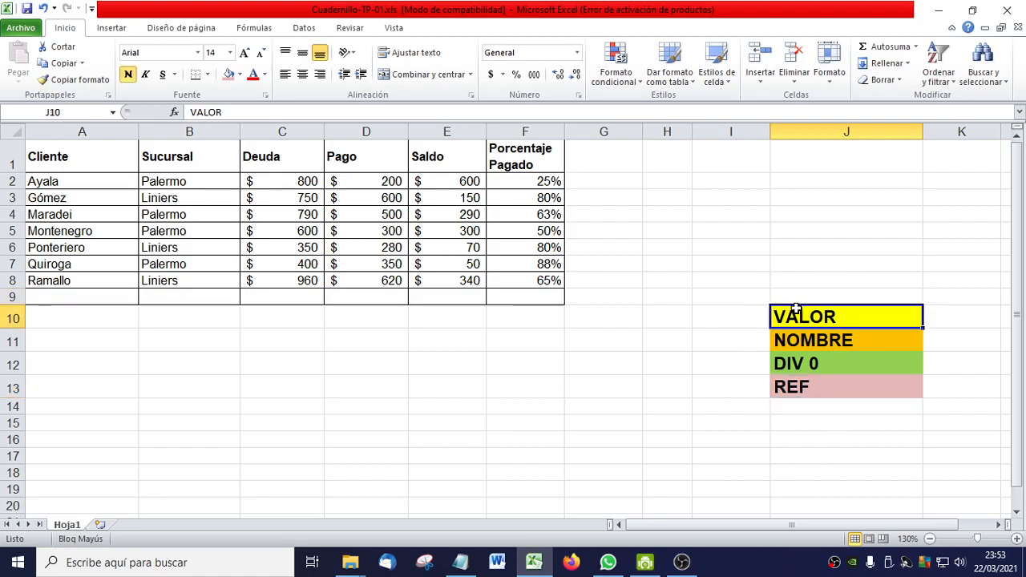
click(800, 338)
click(803, 361)
click(810, 386)
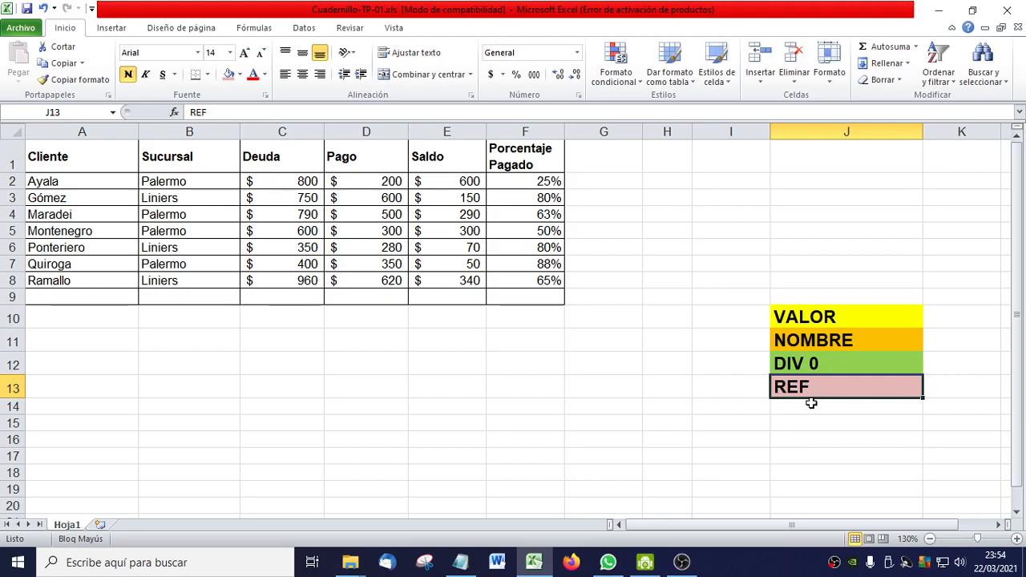
click(824, 318)
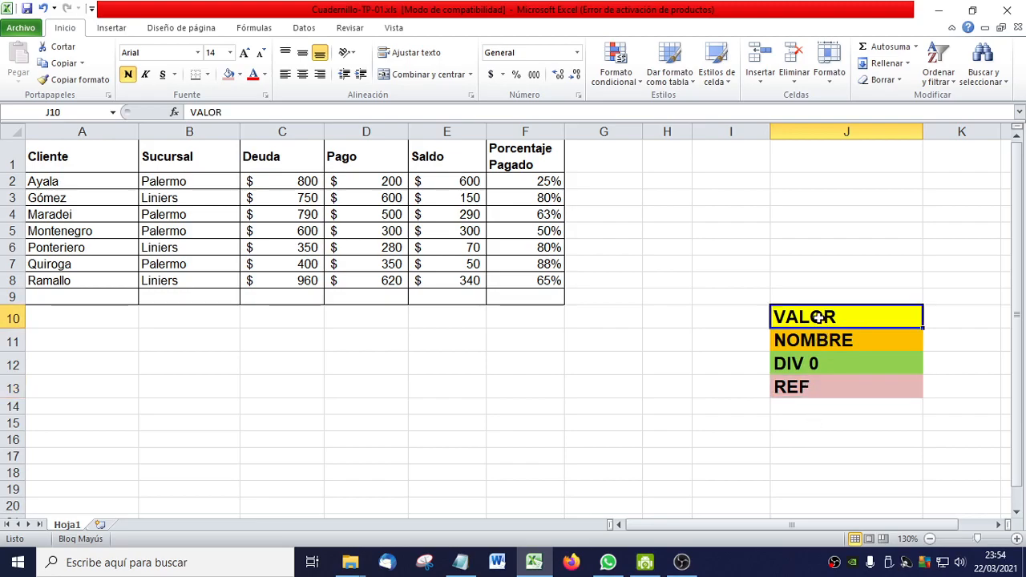
click(818, 340)
click(818, 366)
click(815, 397)
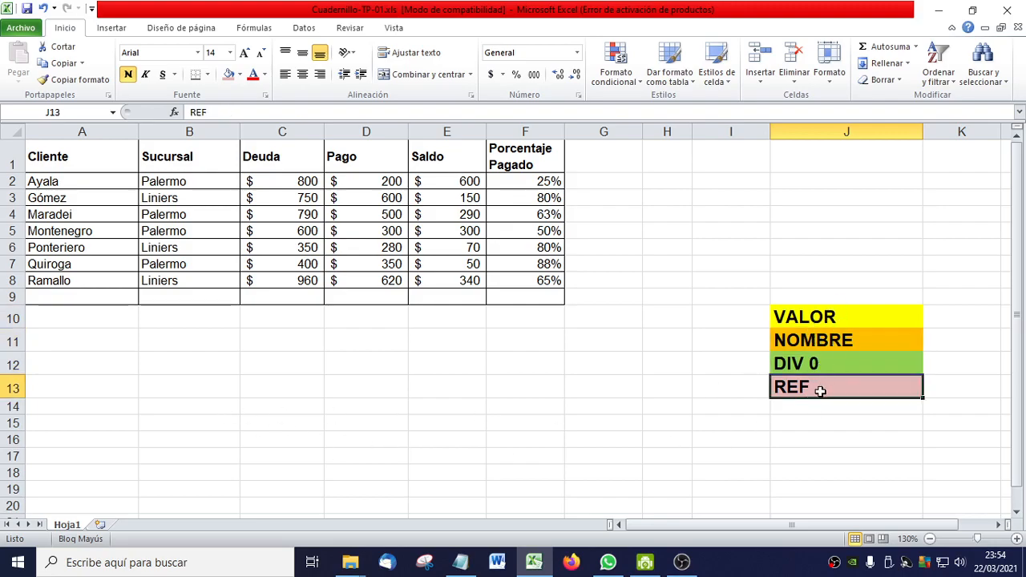
click(833, 321)
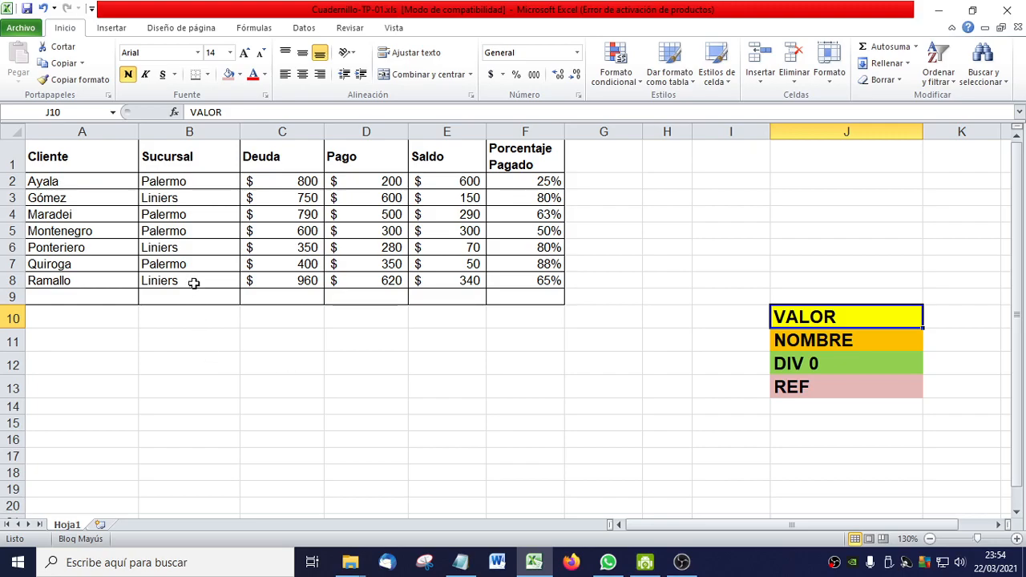
Step: Enter the formula =B8*5 in cell B11 to multiply a text cell of the Sucursal column by a number
click(164, 281)
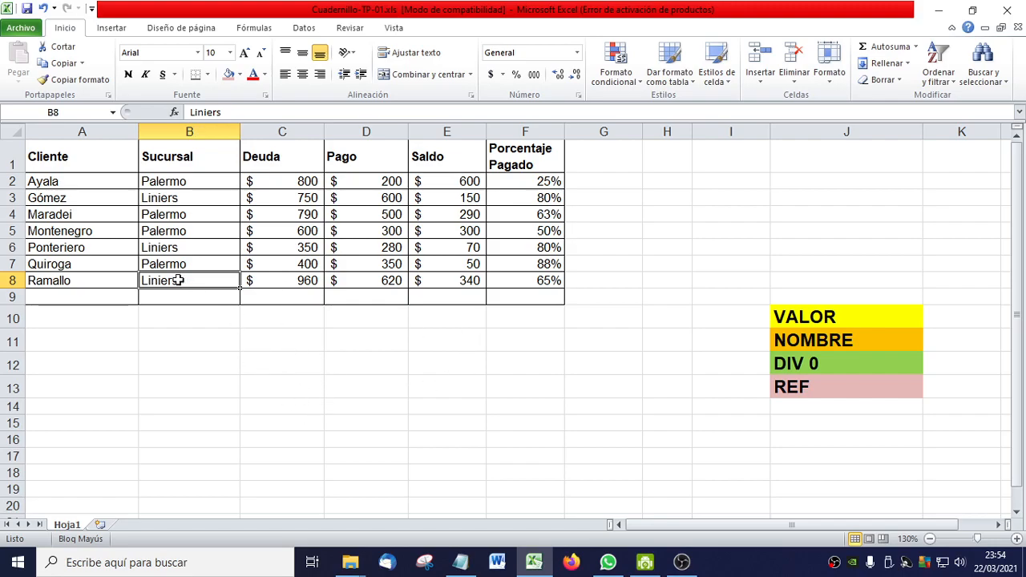
click(190, 340)
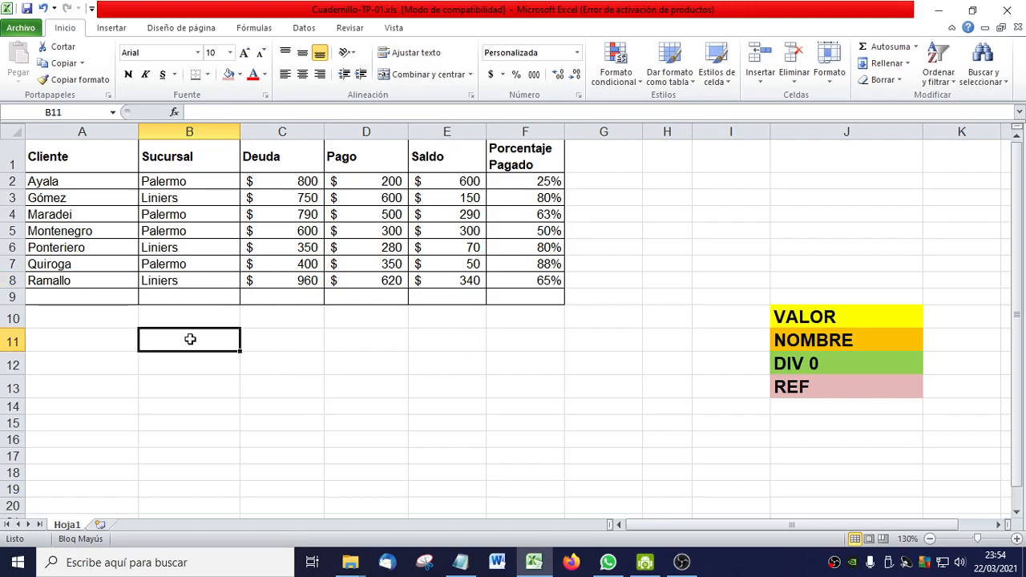
text(=B)
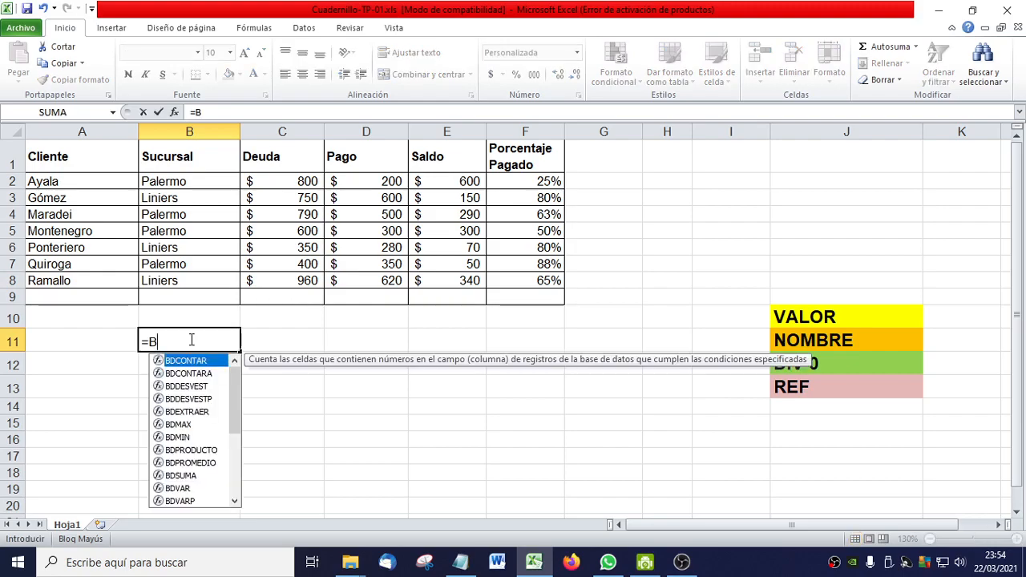
text(8)
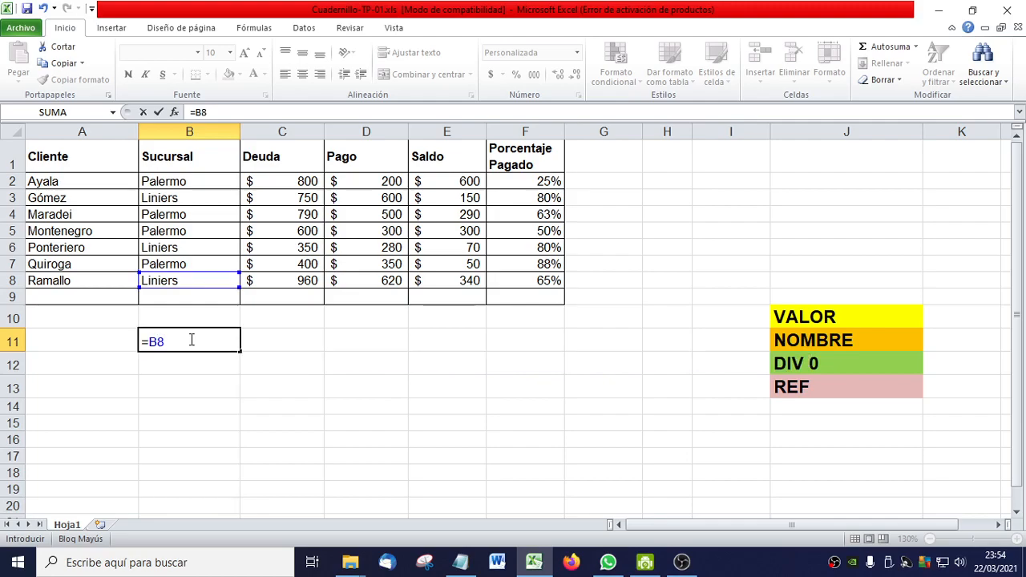
text(*5)
key(Return)
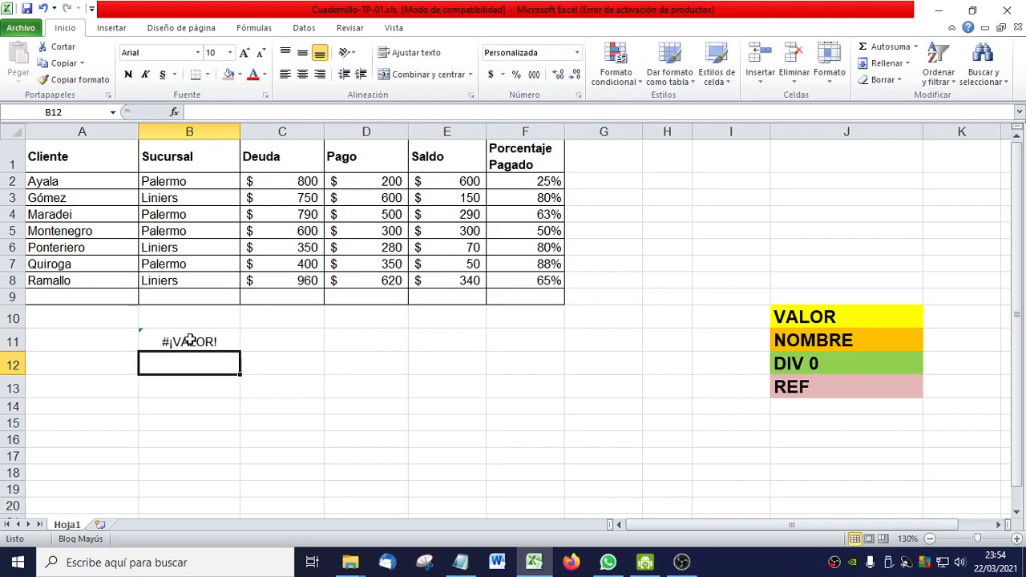
click(190, 340)
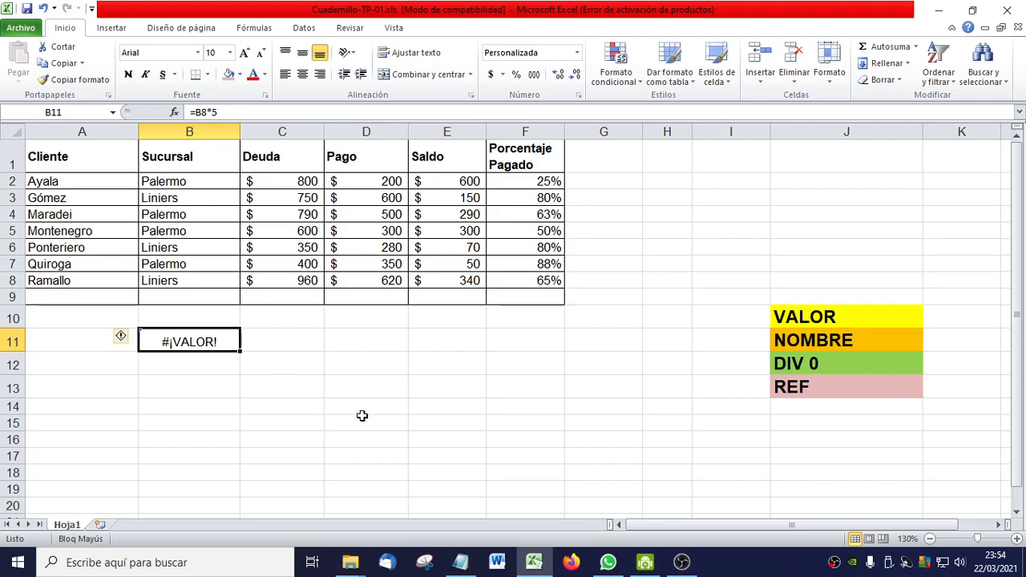
Step: For the NOMBRE example, enter the formula =SUMA(D2:D8) in cell D11 to total the Pago column
click(824, 336)
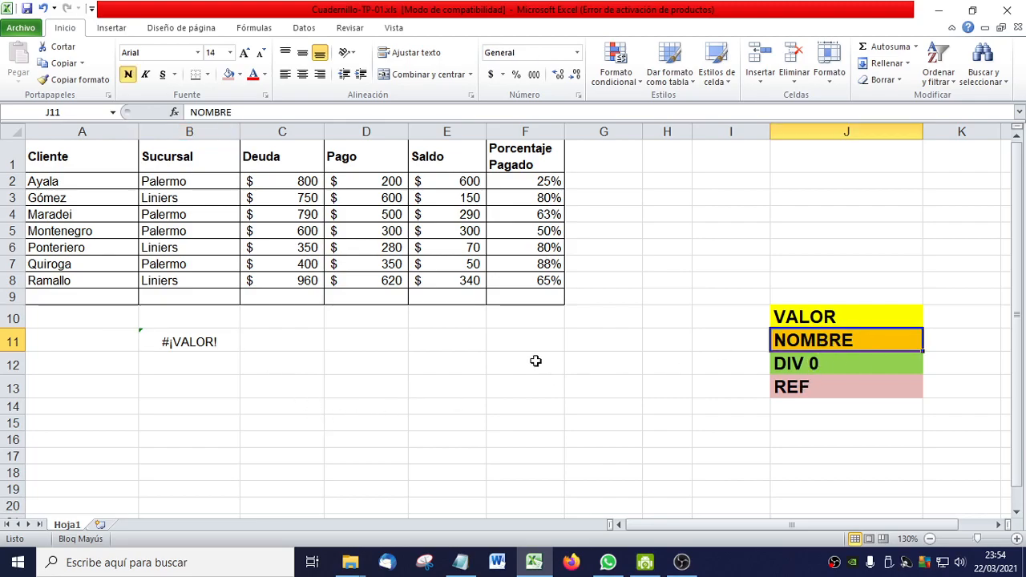
click(356, 343)
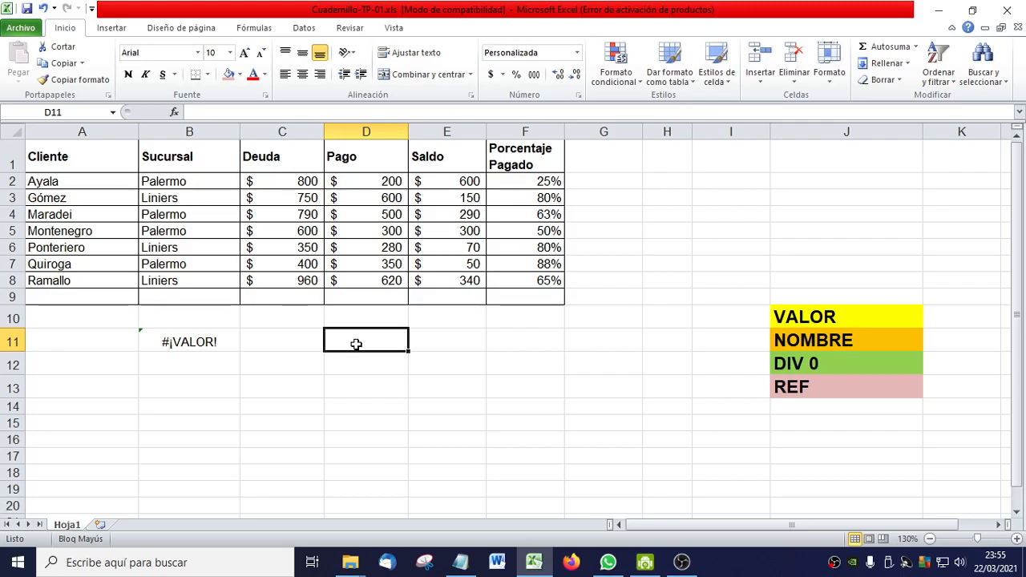
text(=)
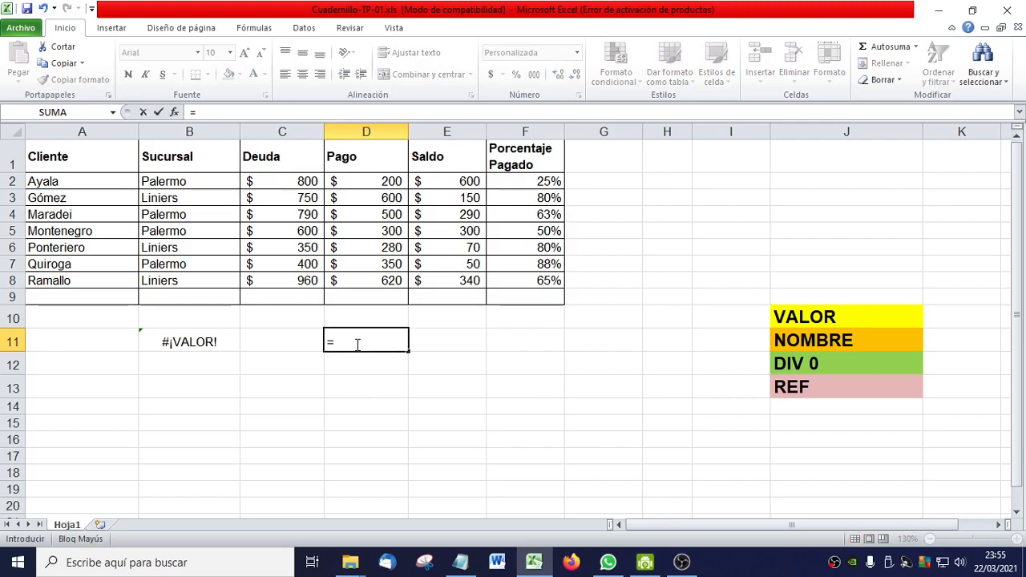
text(SUMA(D)
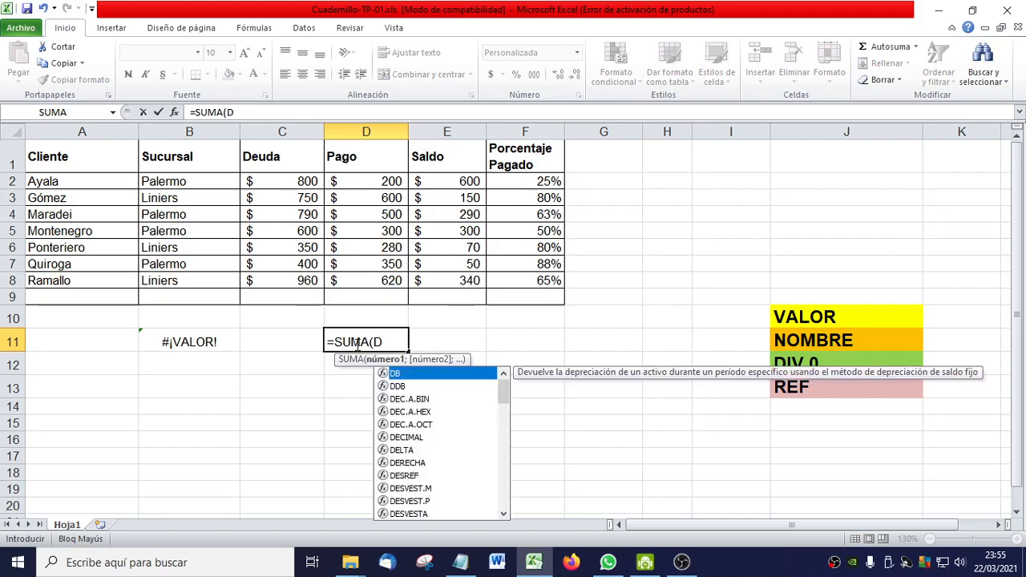
text(2:)
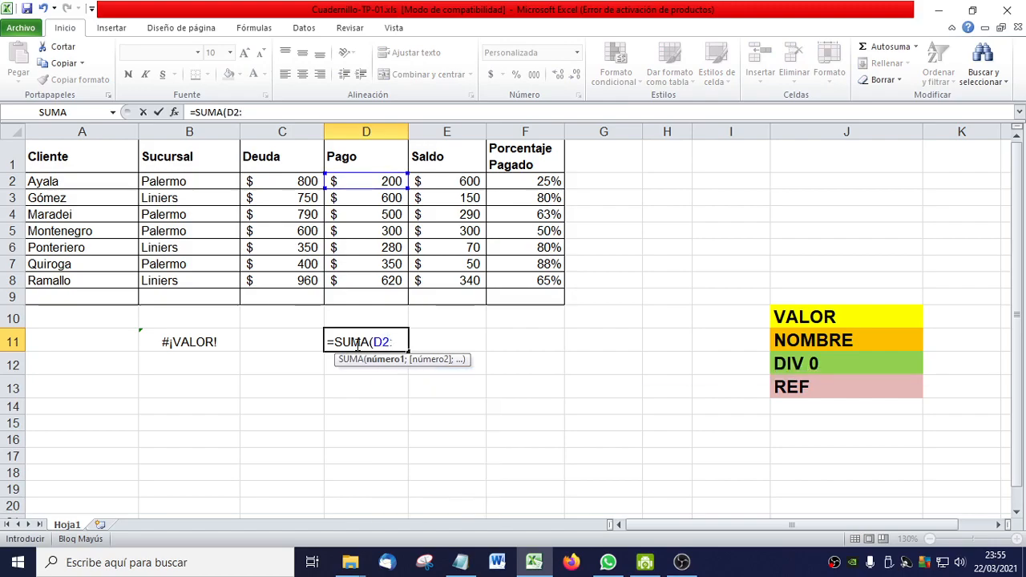
text(D)
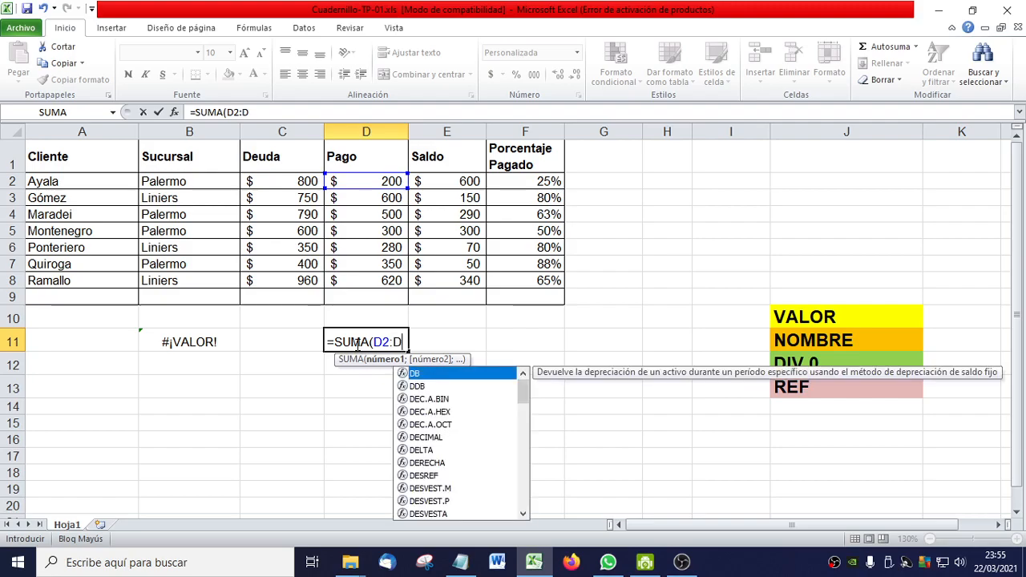
text(8))
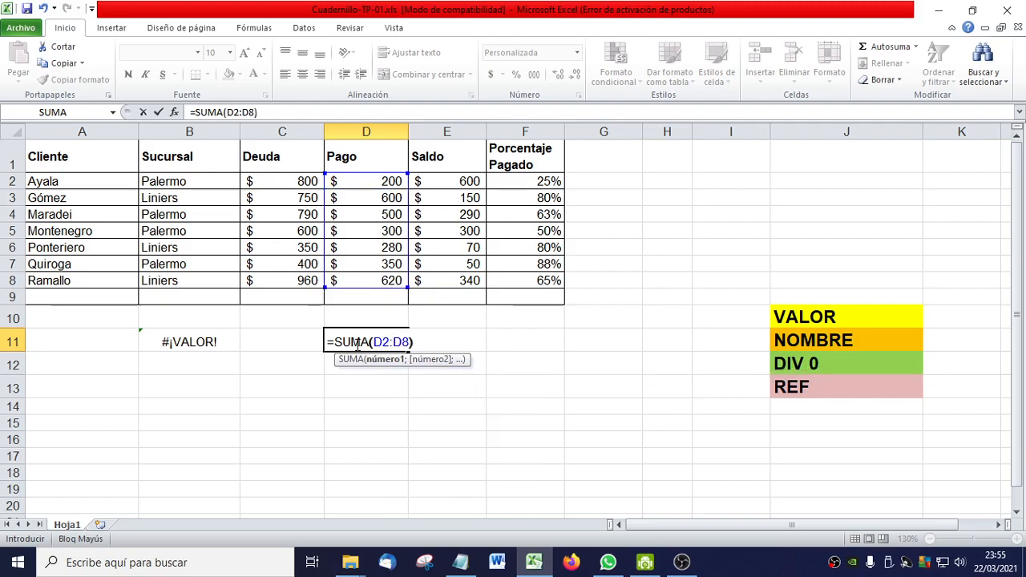
key(Return)
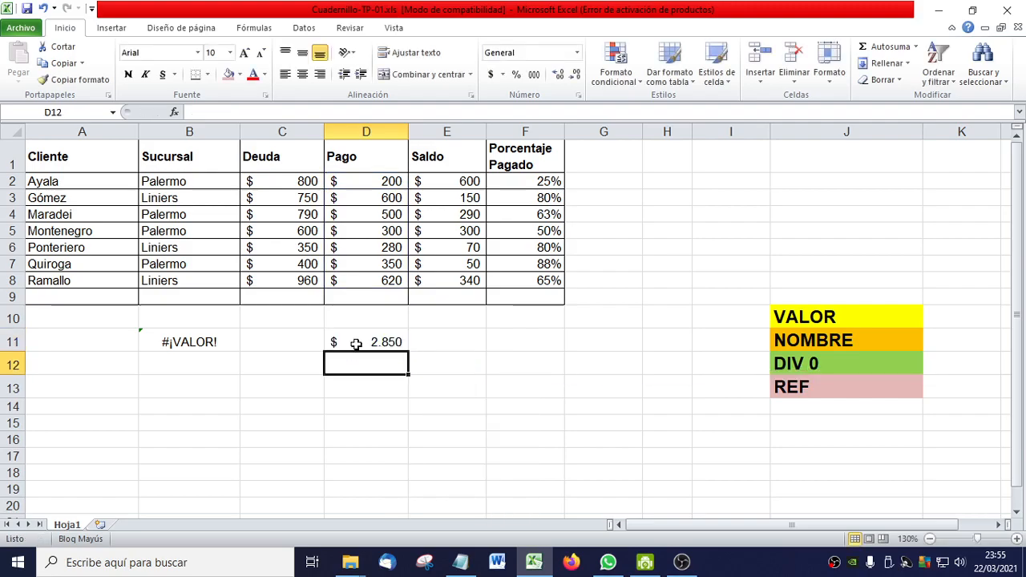
Step: Misspell the function name in D11's formula as SUM, keeping the range D2:D8
click(361, 246)
click(360, 281)
click(373, 345)
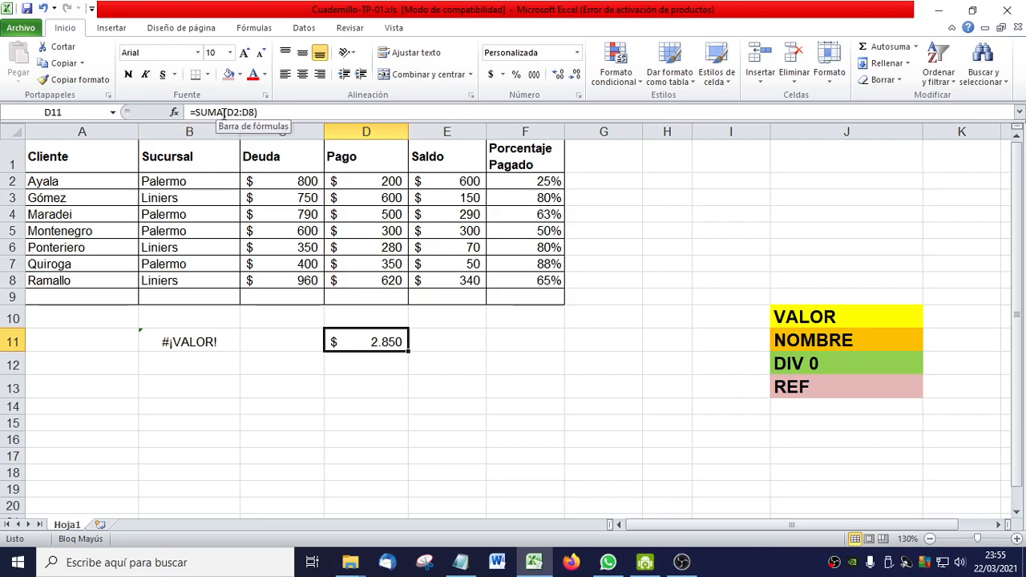
click(224, 112)
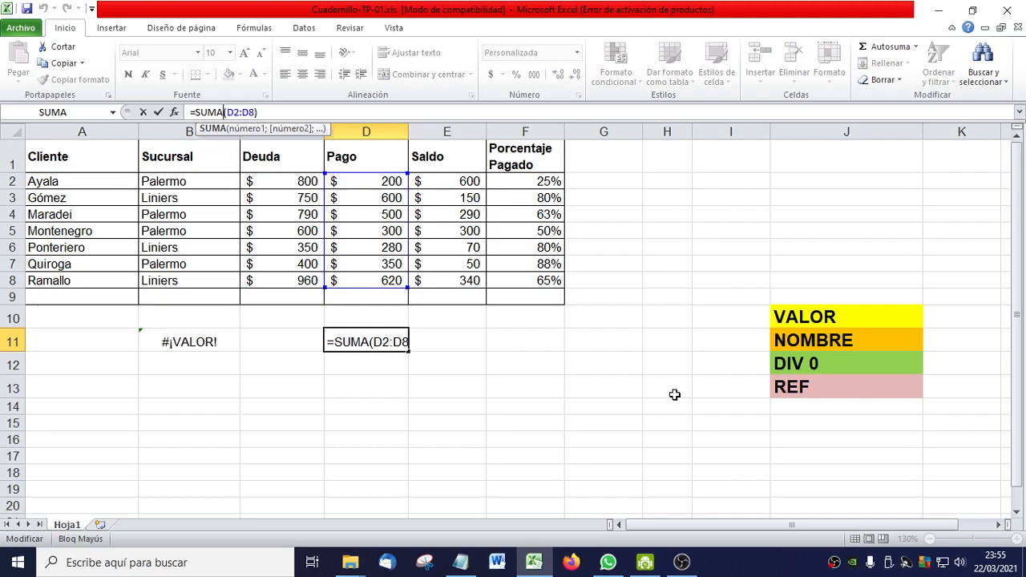
key(BackSpace)
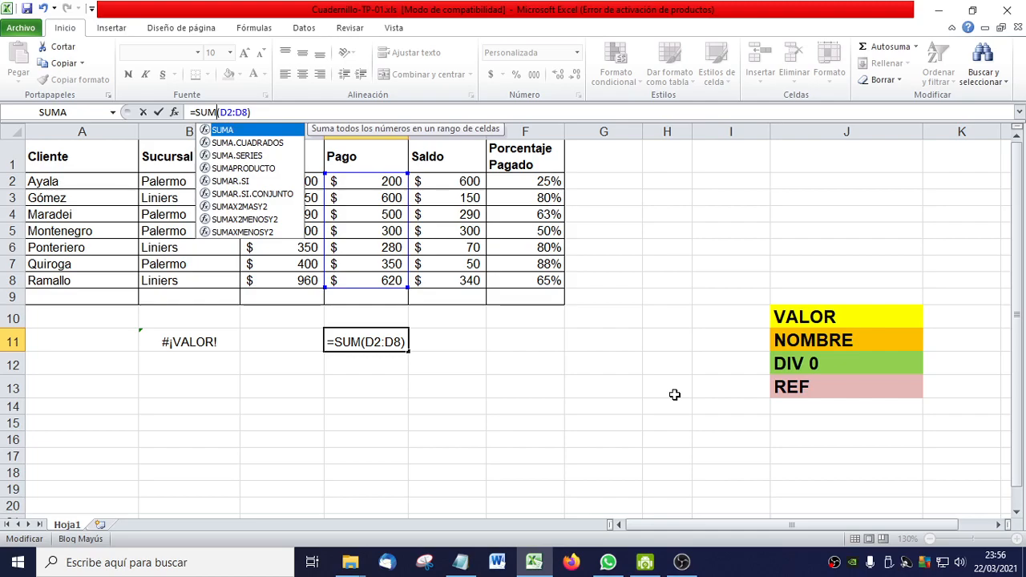
key(Return)
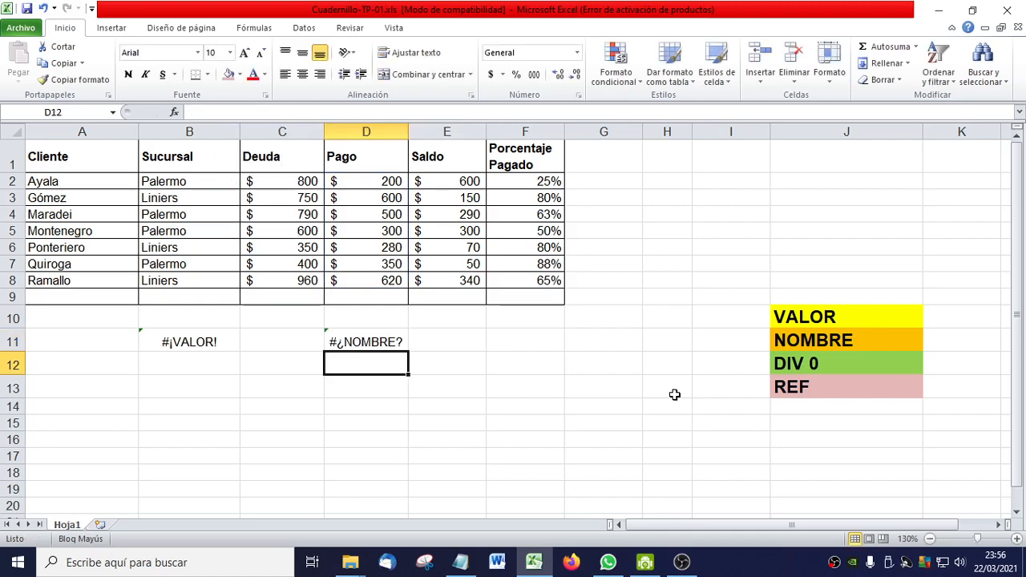
click(362, 343)
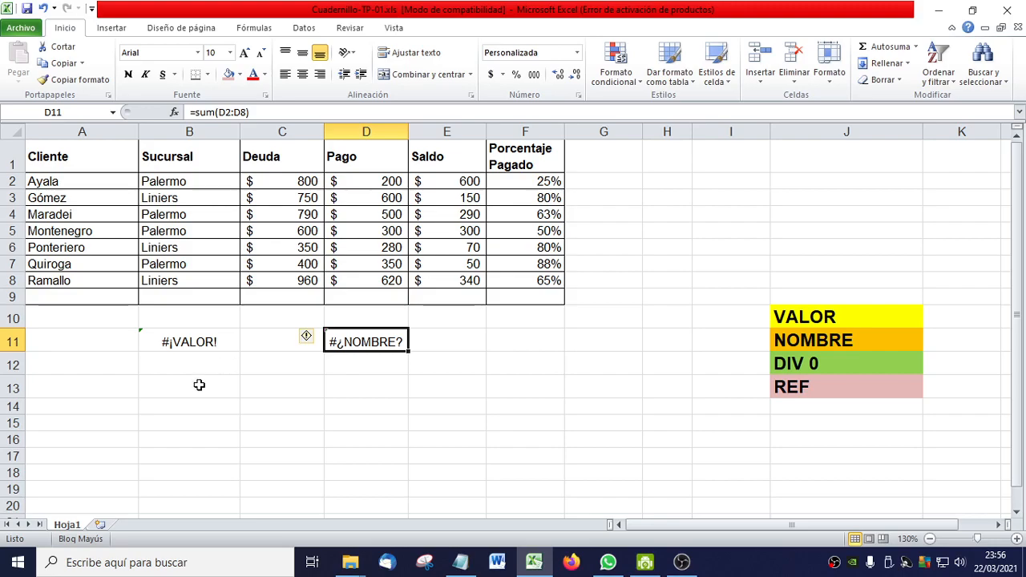
Step: For the DIV 0 example, enter the formula =C2/0 in cell B13 to divide the first Deuda amount by zero
click(861, 364)
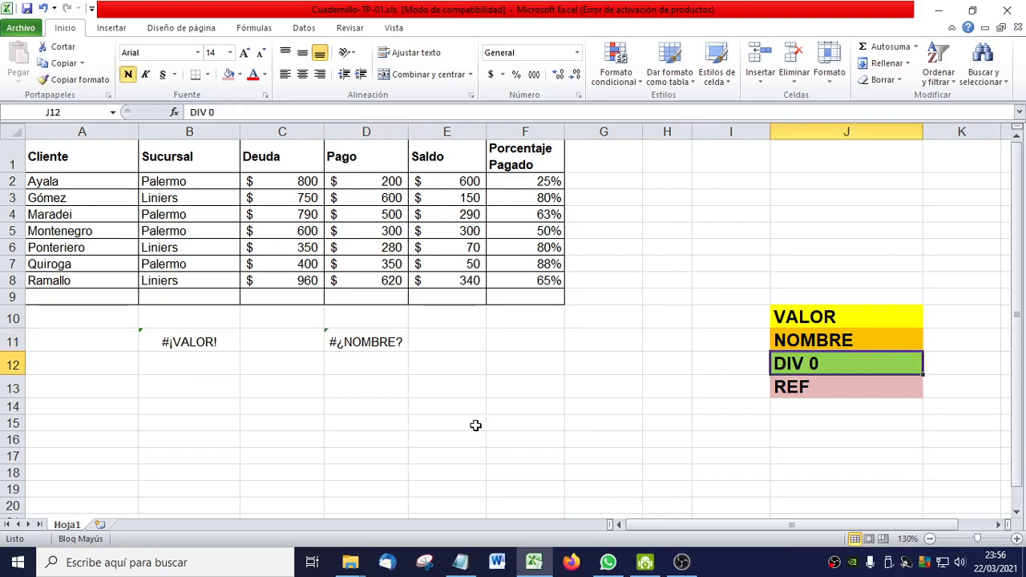
click(202, 387)
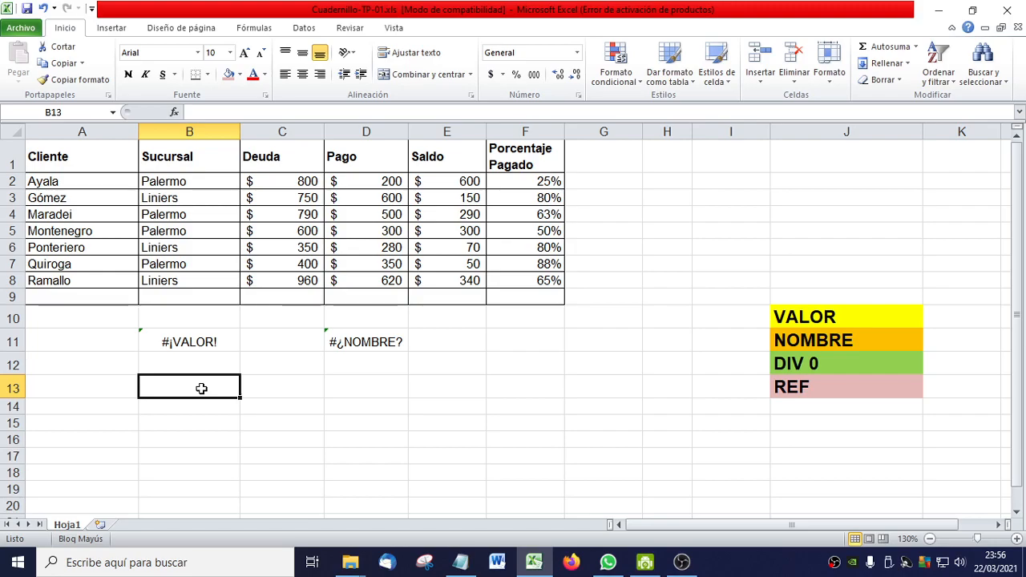
text(=)
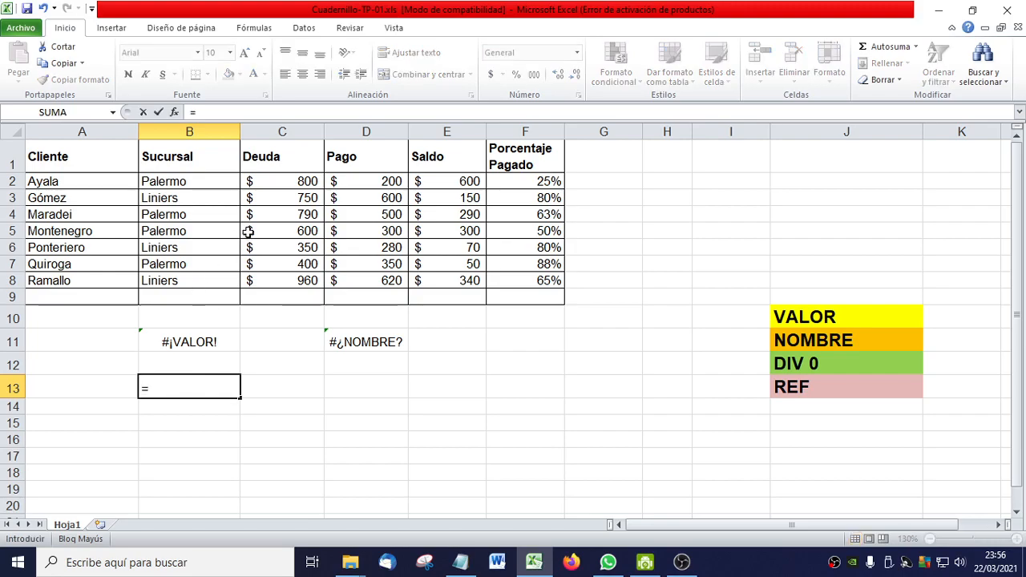
click(279, 183)
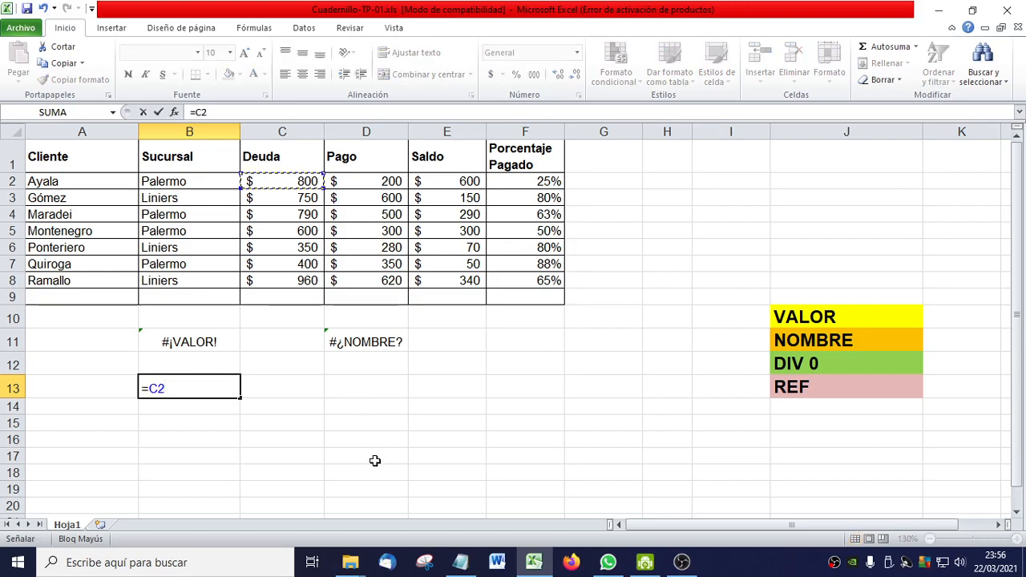
text(/0)
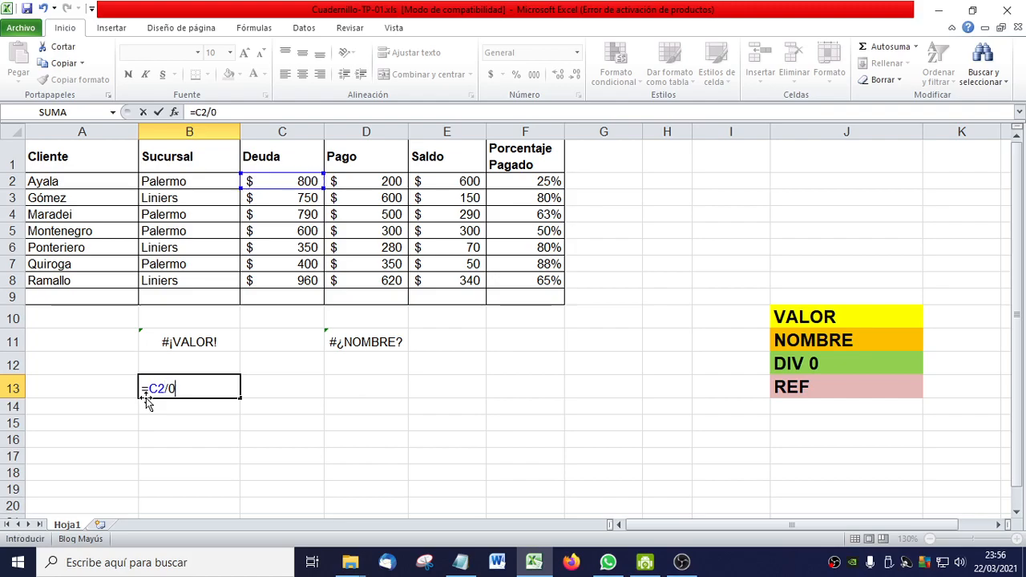
key(Return)
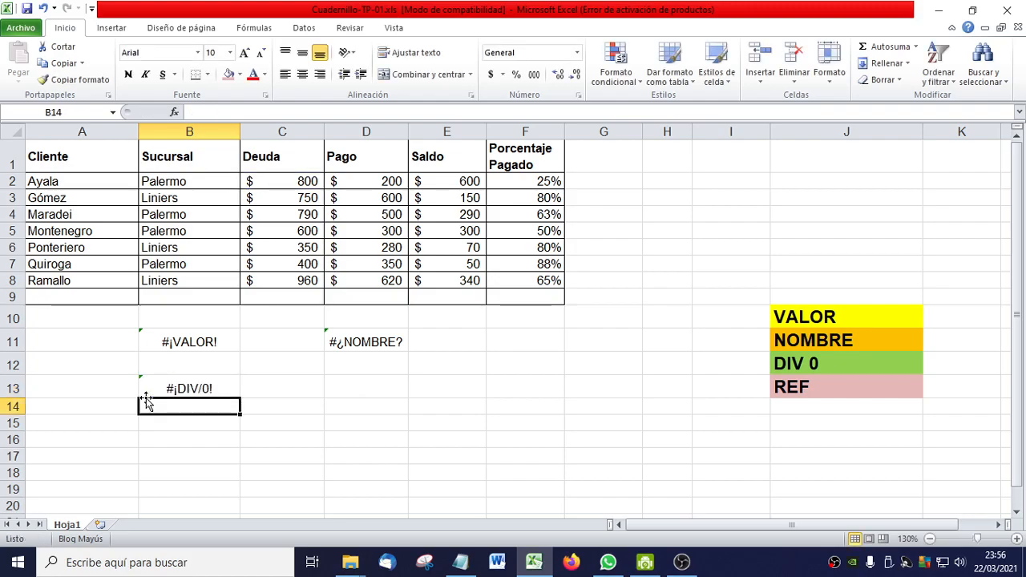
Step: Enter the formula =C2/H2 in cell C13 to divide by an empty cell, and compare it with the formula in B13
click(280, 393)
text(=C2)
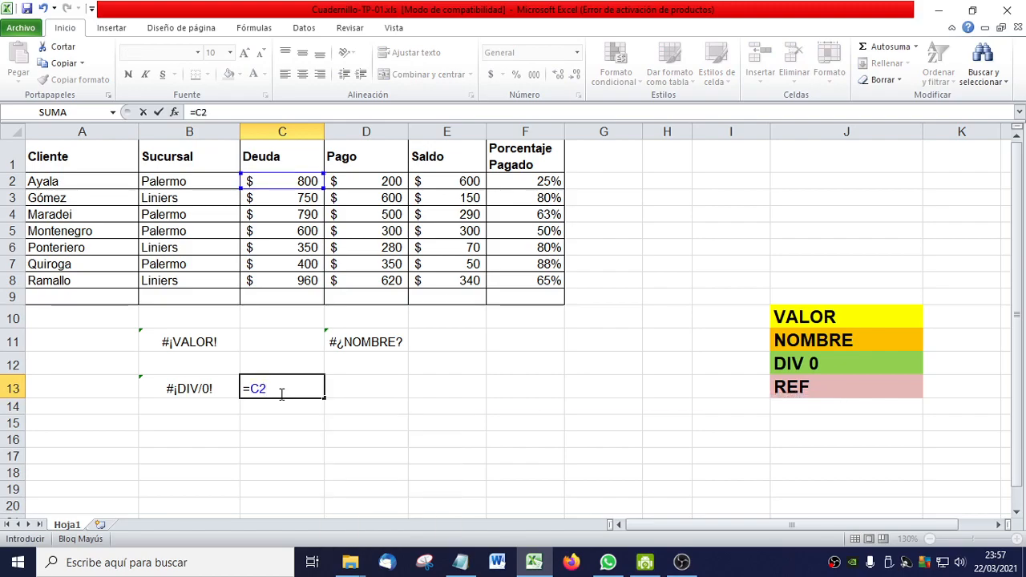
text(/)
text(H)
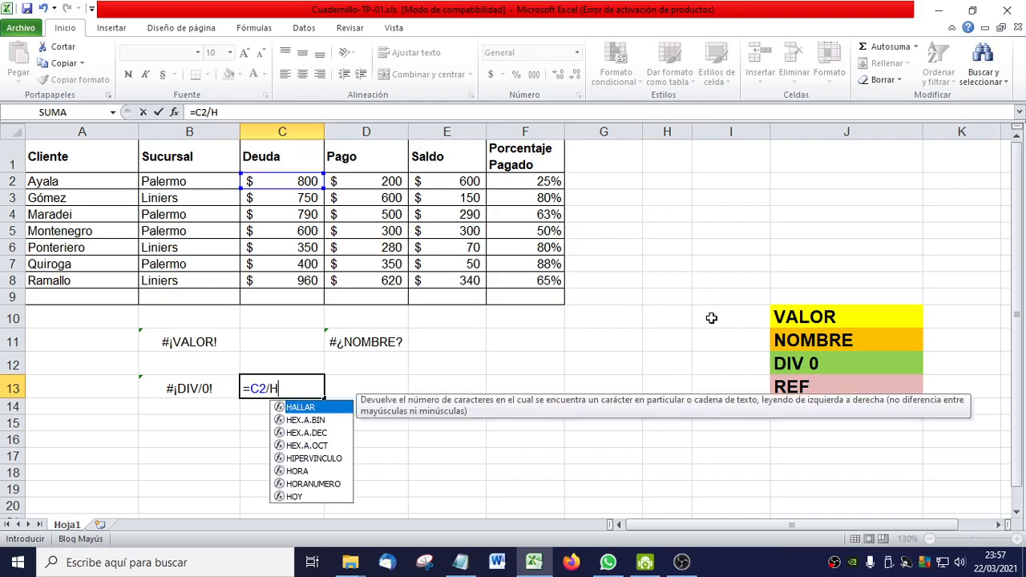
text(2)
key(Return)
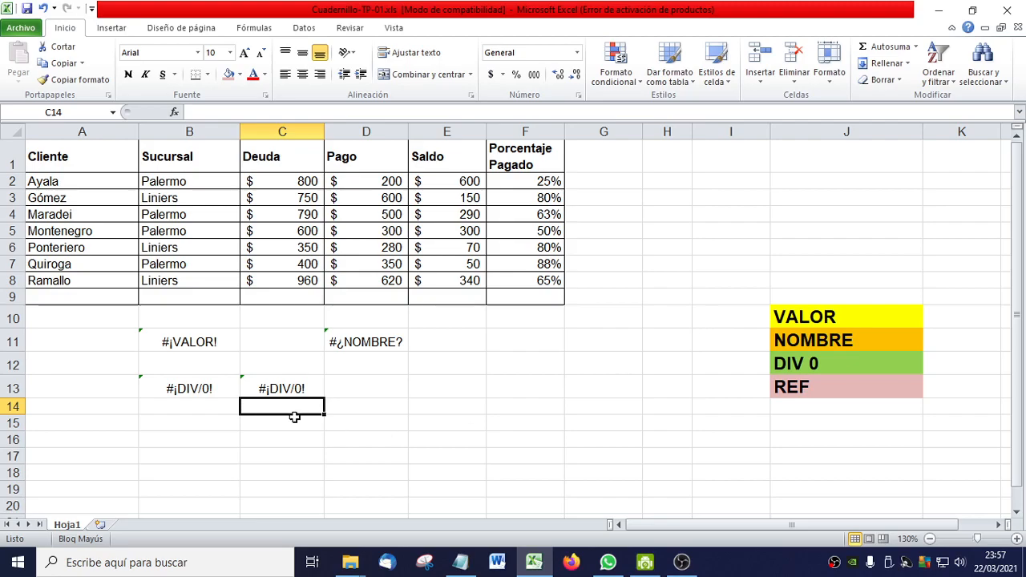
click(293, 389)
click(193, 392)
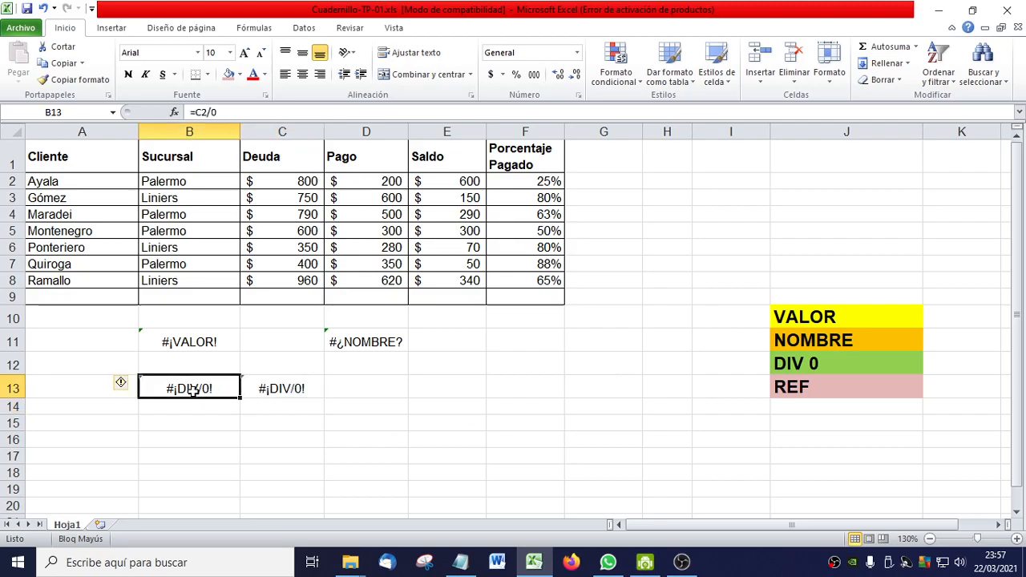
click(272, 396)
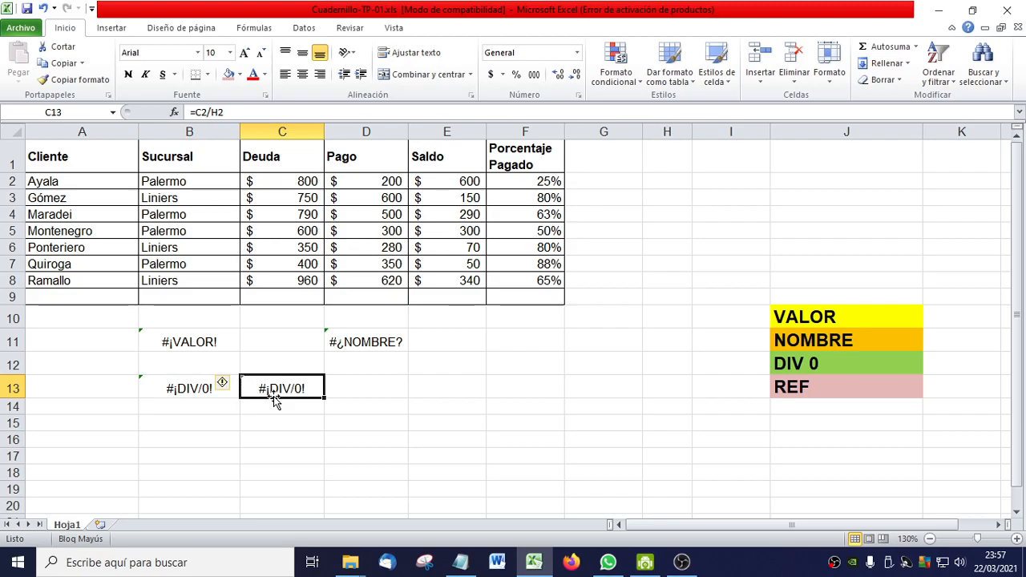
Step: For the REF example, enter the number 50 in cell J1
click(178, 392)
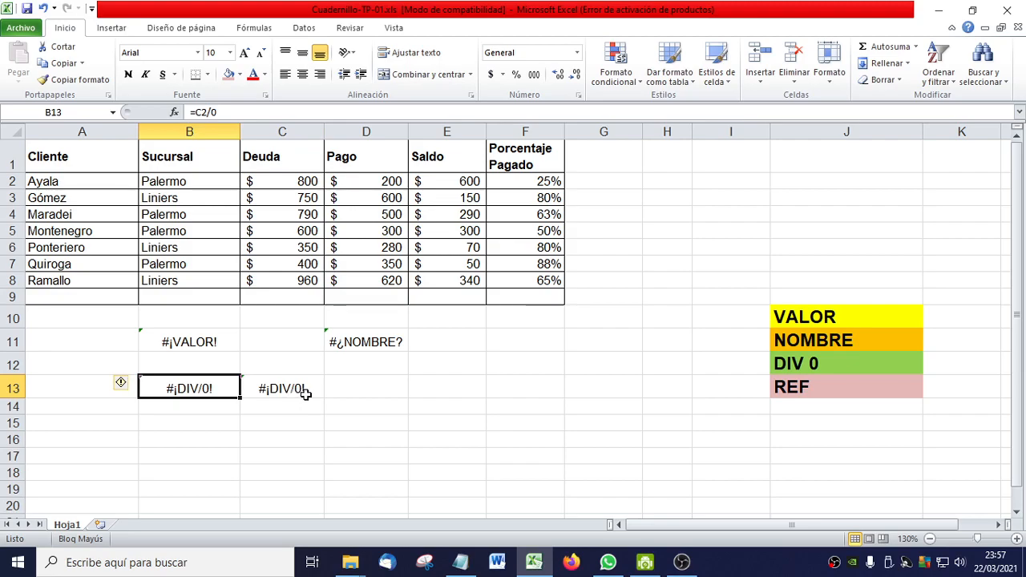
click(796, 390)
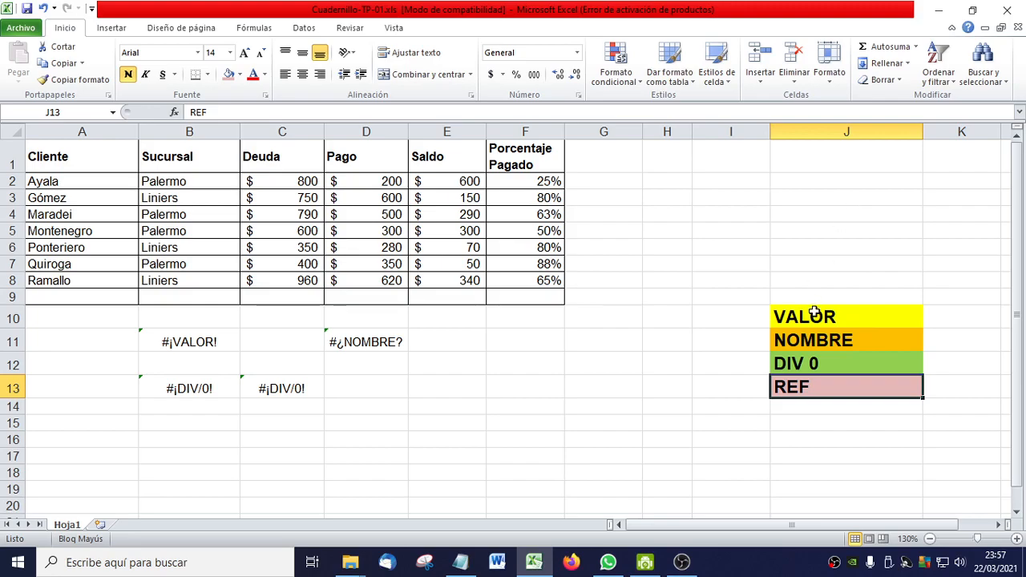
click(838, 160)
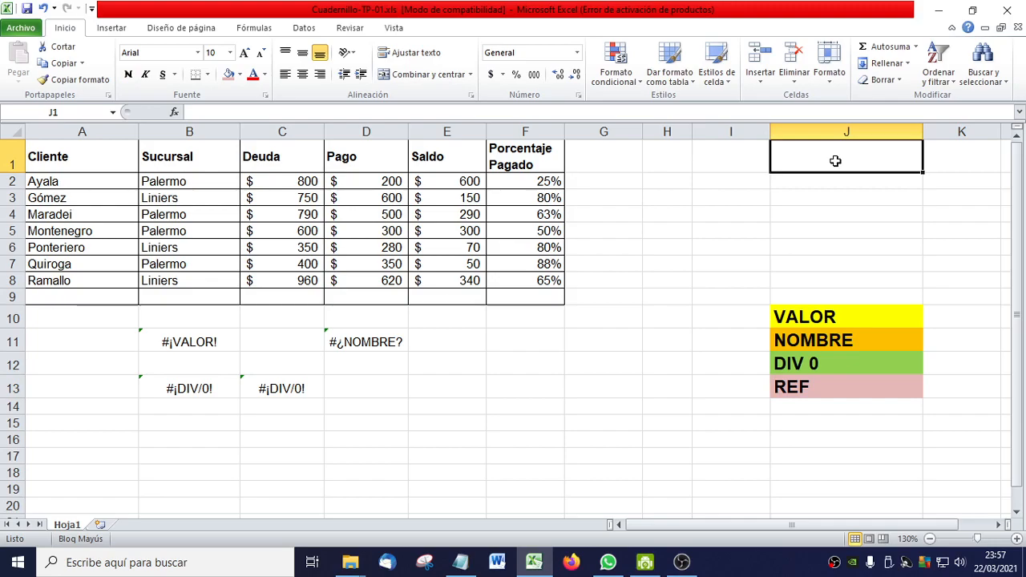
text(50)
key(Return)
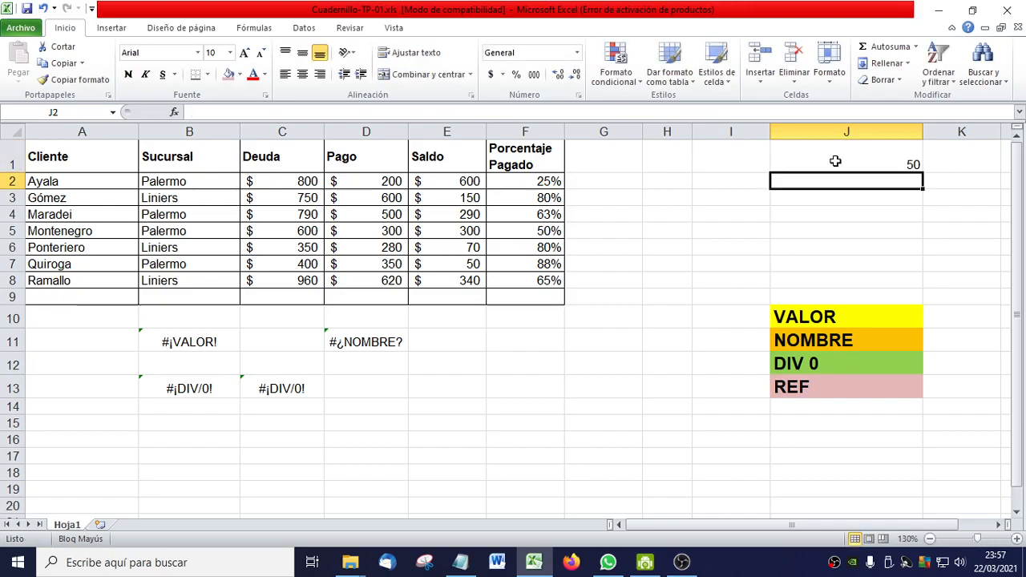
Step: Enter the formula =J1*3 in cell H4 to multiply the number in J1 by three, and review it
click(730, 214)
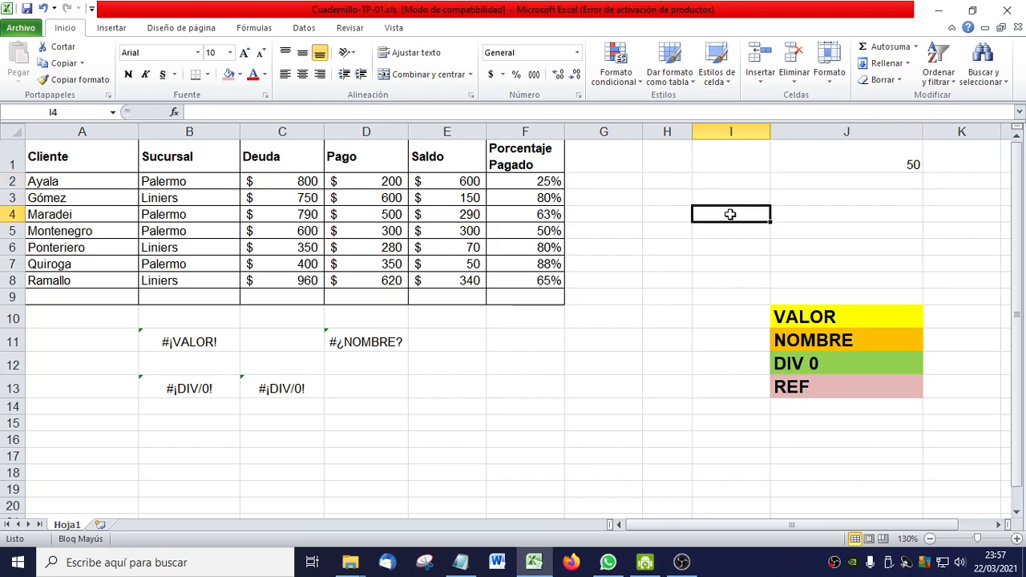
click(673, 211)
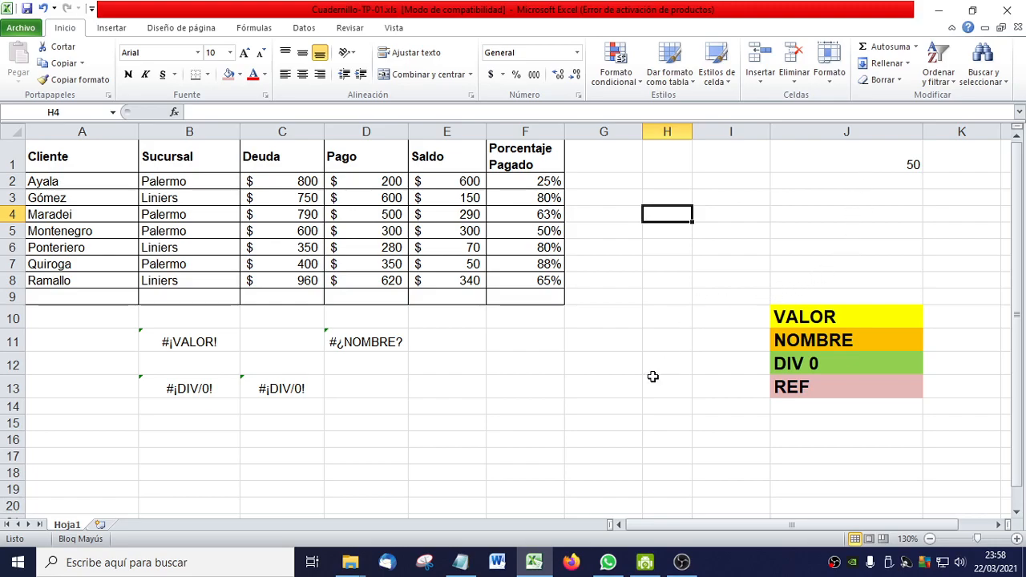
text(=)
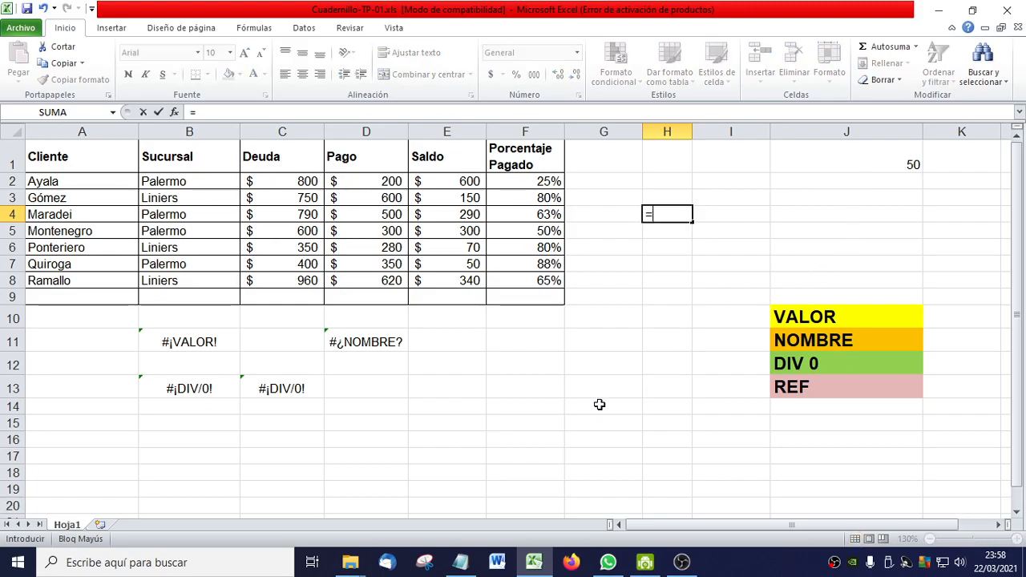
text(J1)
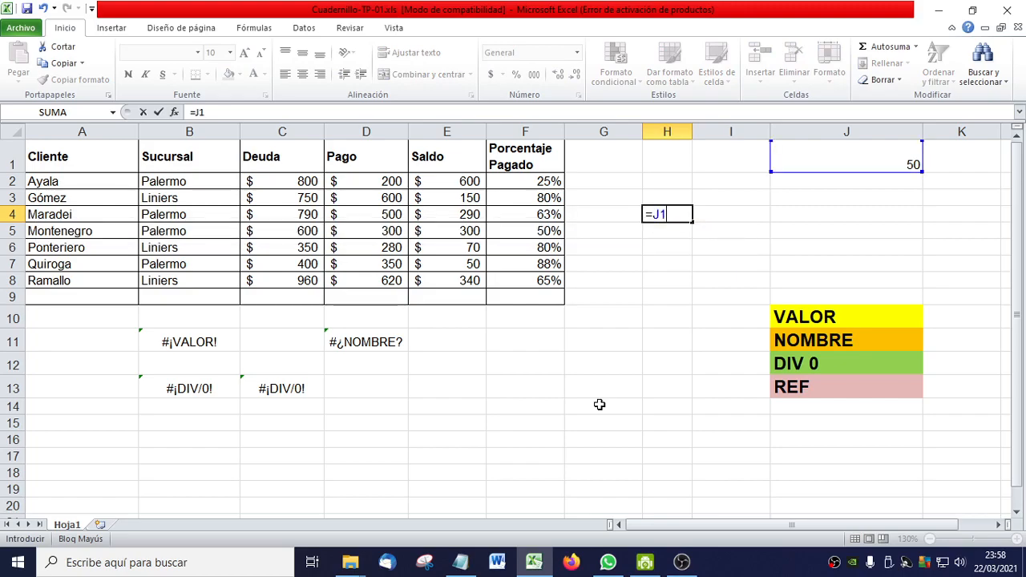
text(*3)
key(Return)
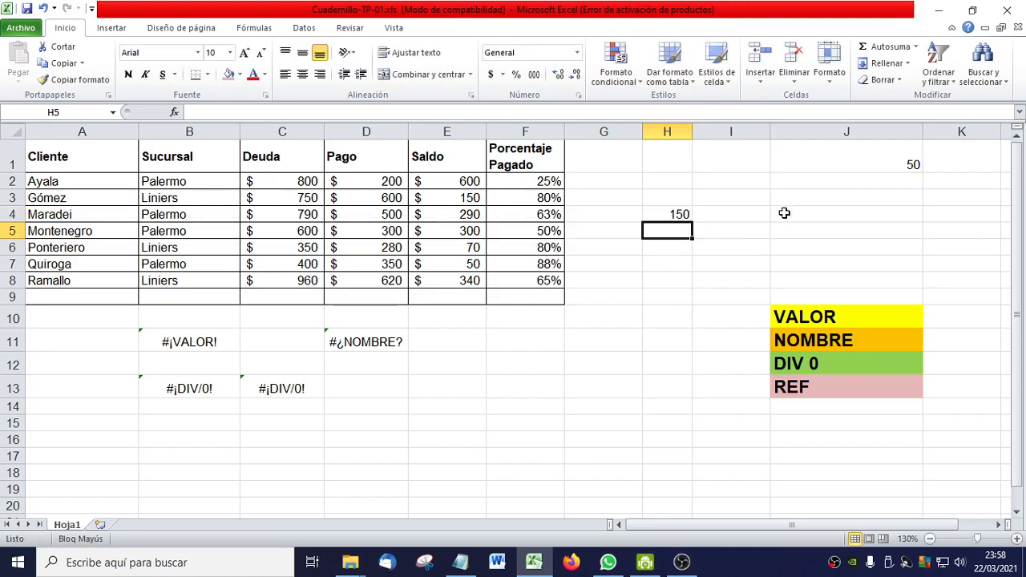
click(659, 214)
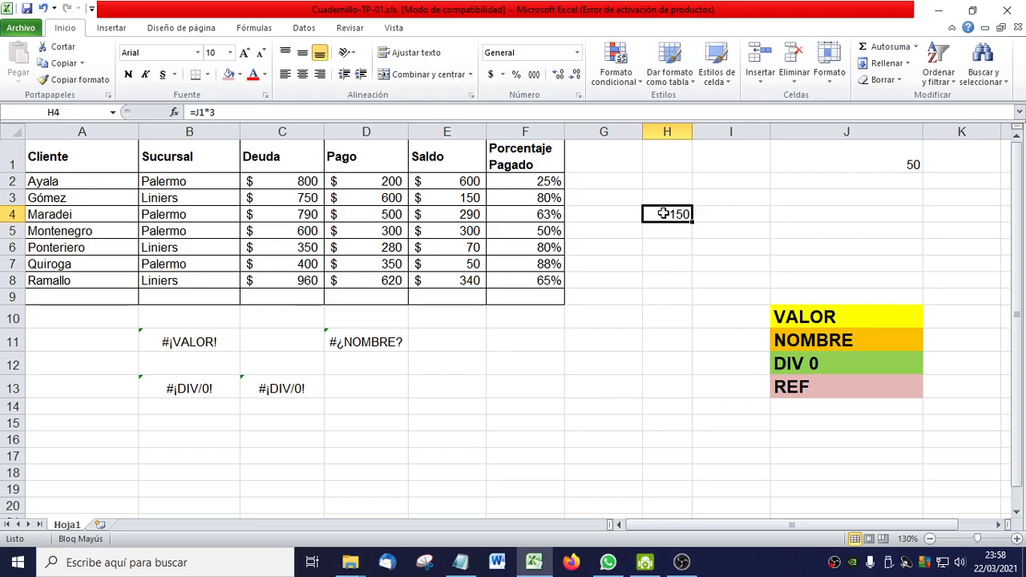
Step: Delete the entire row 1 containing the cell referenced by the multiplication formula, and inspect that formula in its shifted cell
click(863, 156)
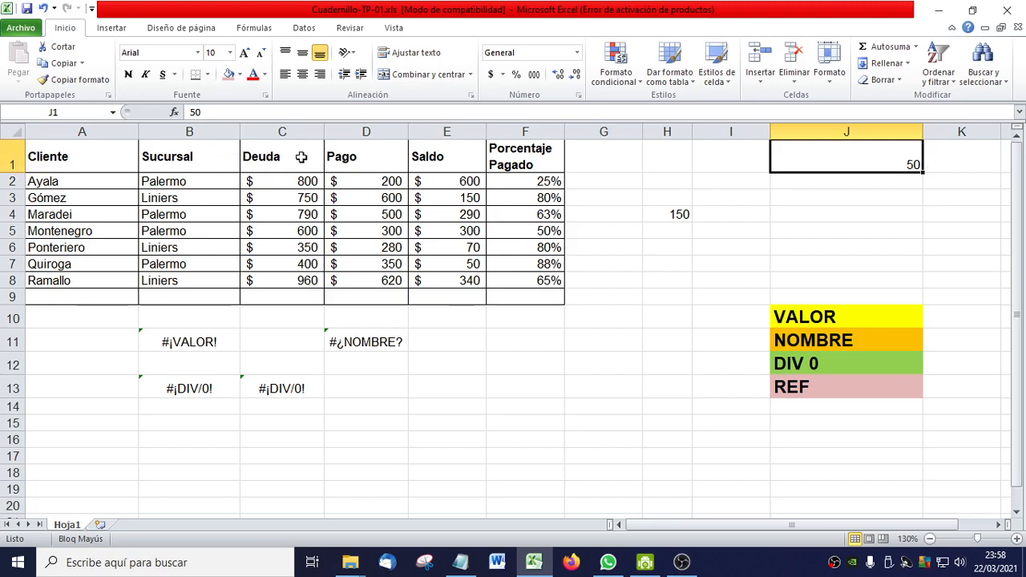
click(6, 158)
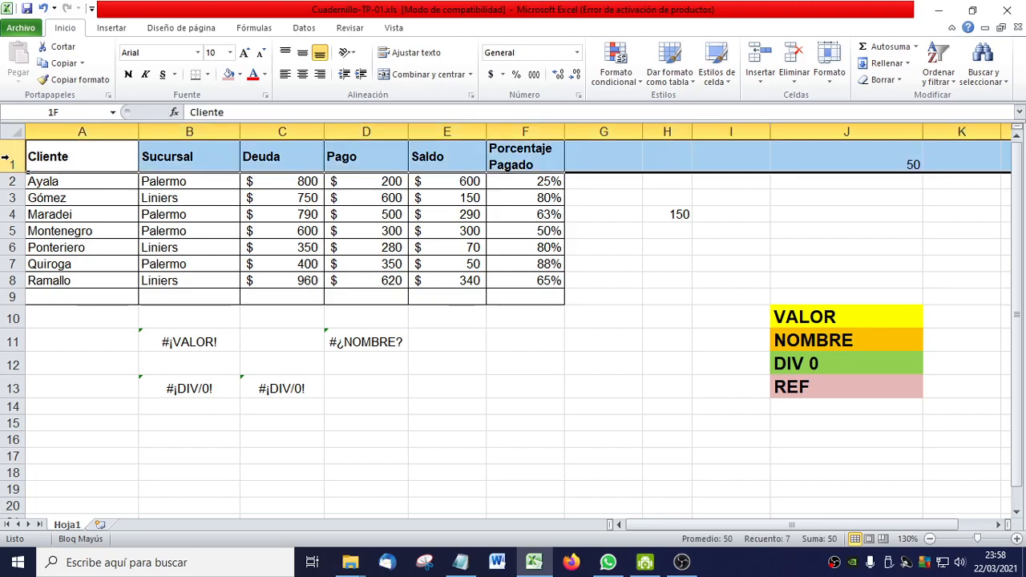
right_click(6, 158)
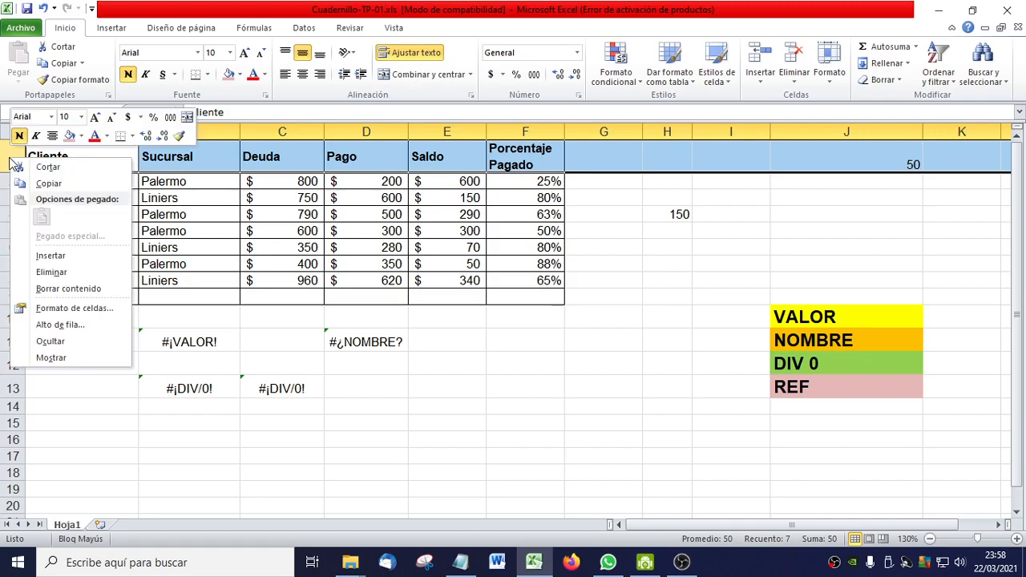
click(64, 274)
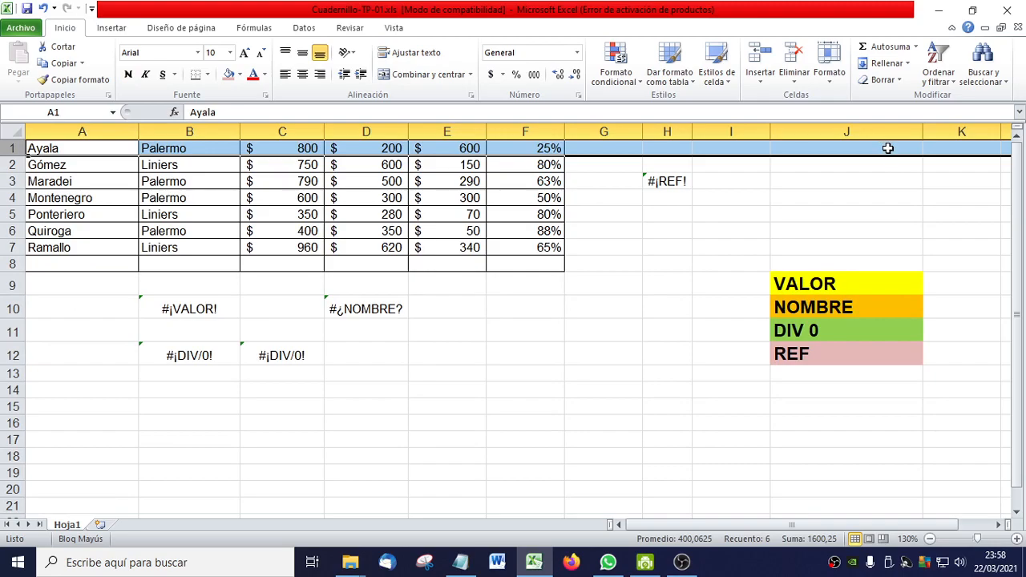
click(889, 148)
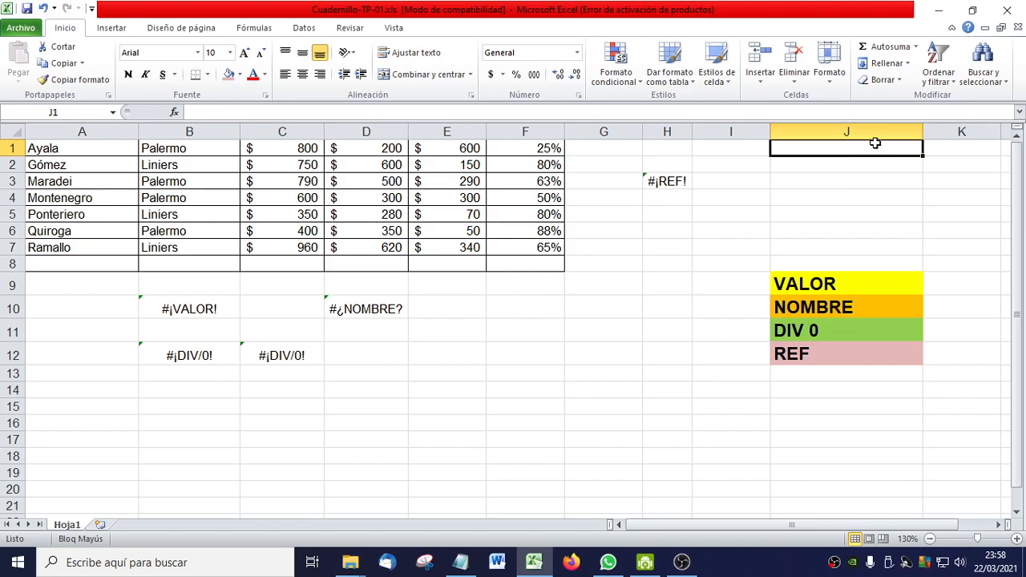
click(674, 182)
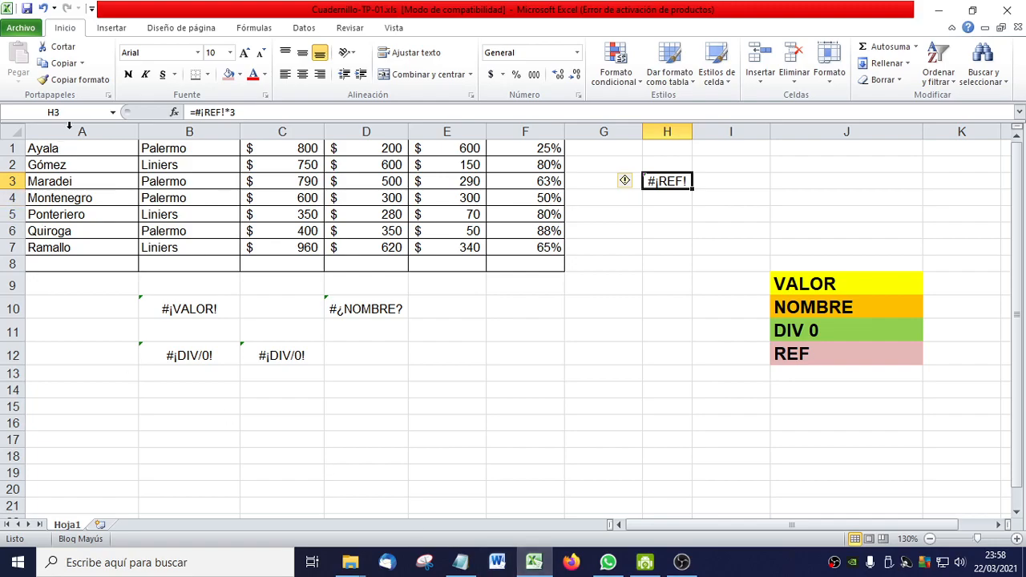
Step: Undo the deletion of row 1 and clear the REF example's contents from cells J1 and H4
click(43, 10)
click(681, 216)
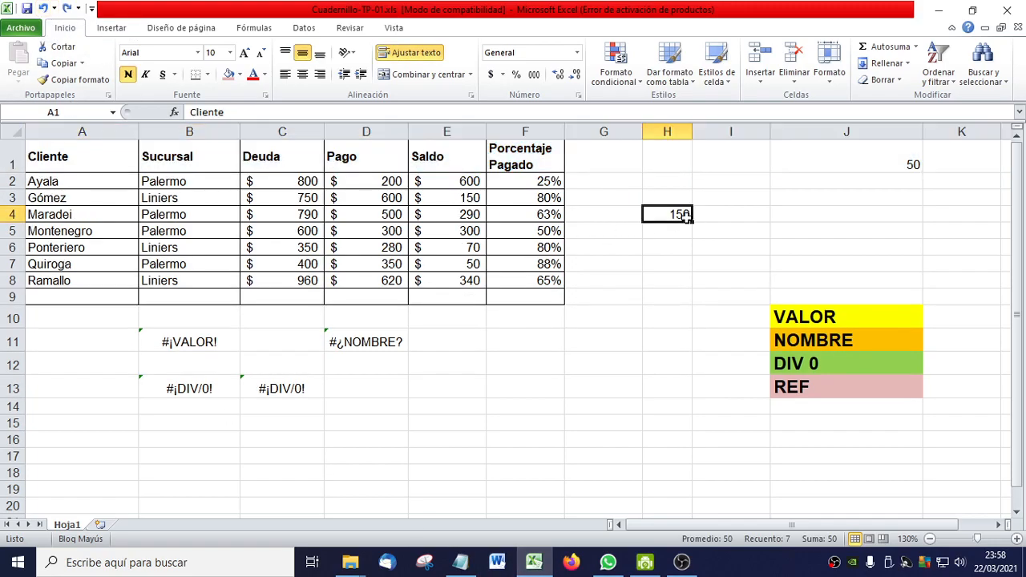
click(909, 162)
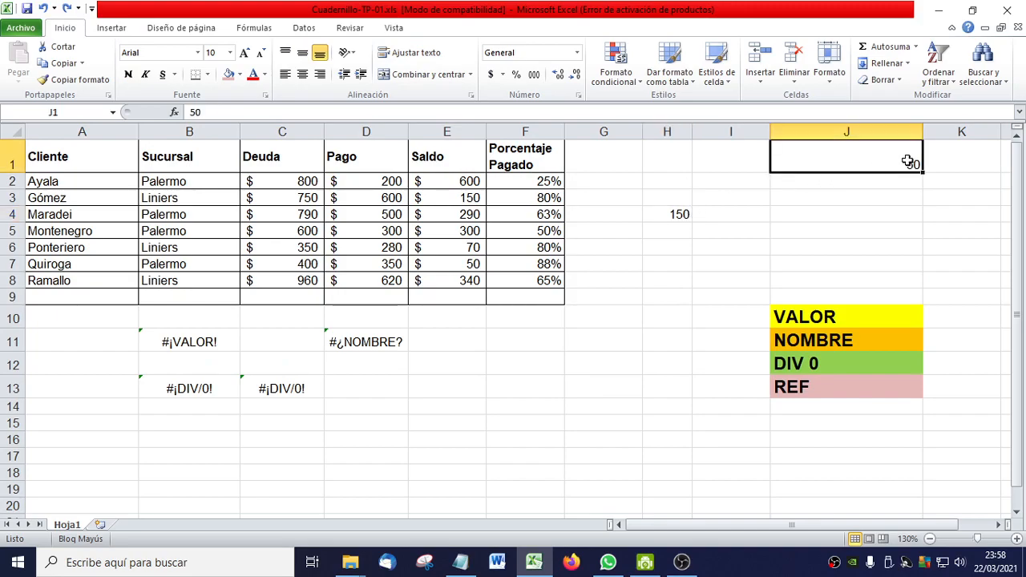
key(Delete)
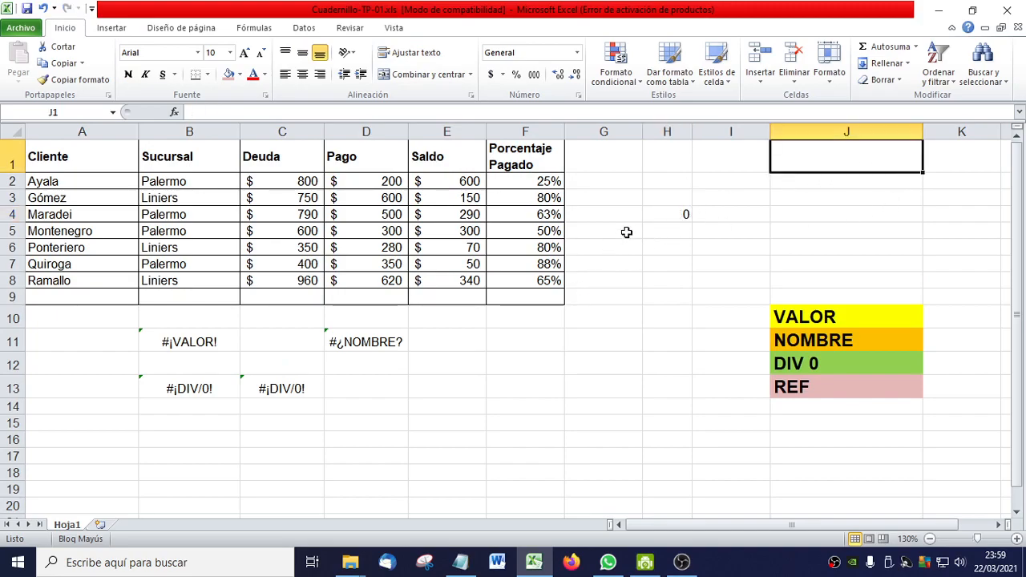
click(686, 215)
key(Delete)
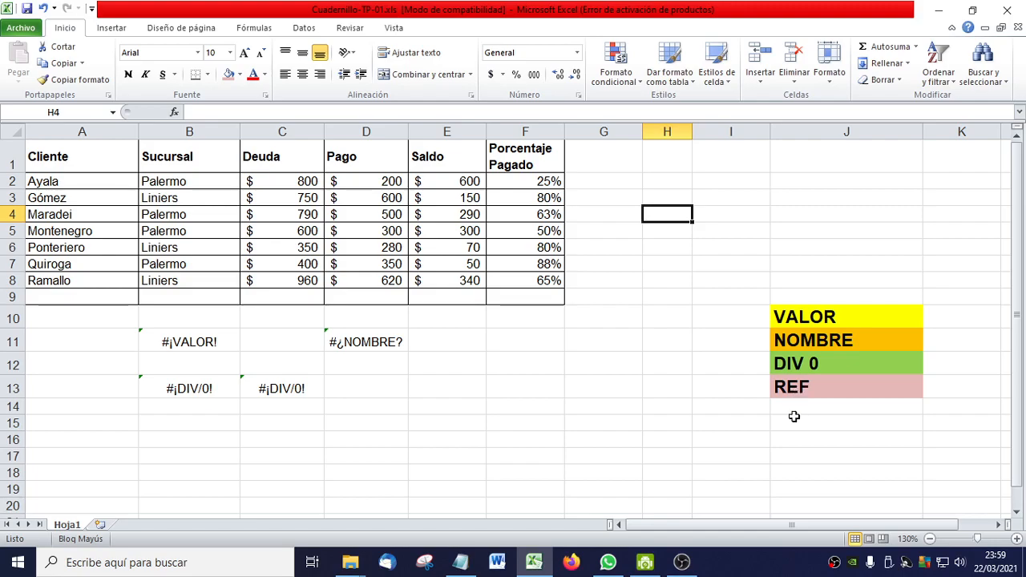
click(794, 293)
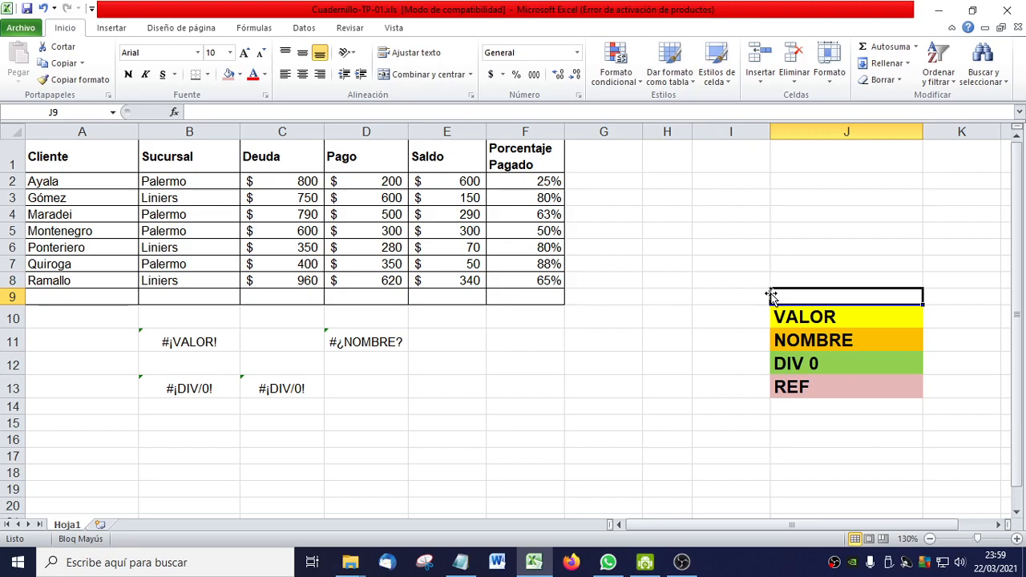
click(724, 231)
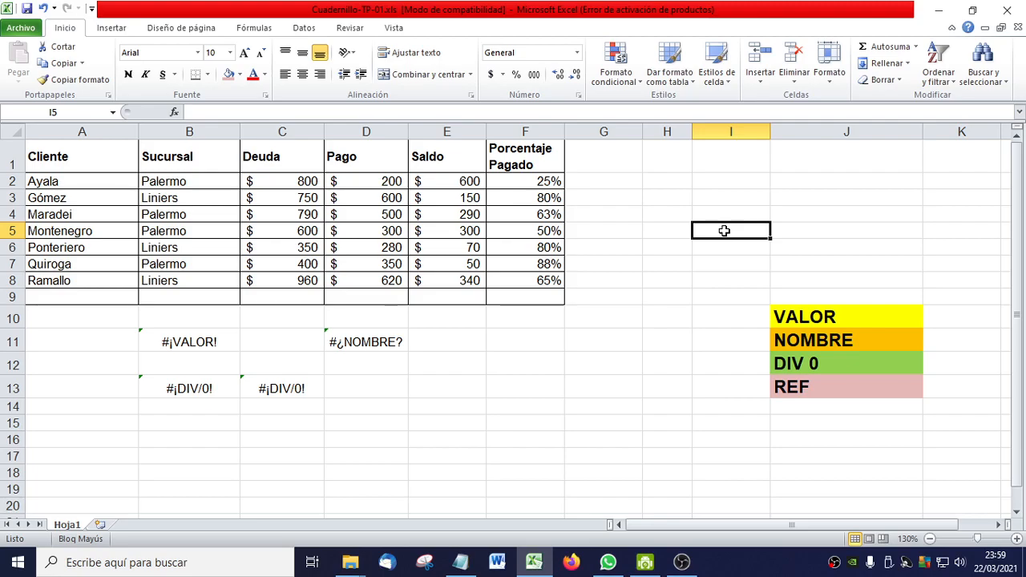
text(=4664546465465465)
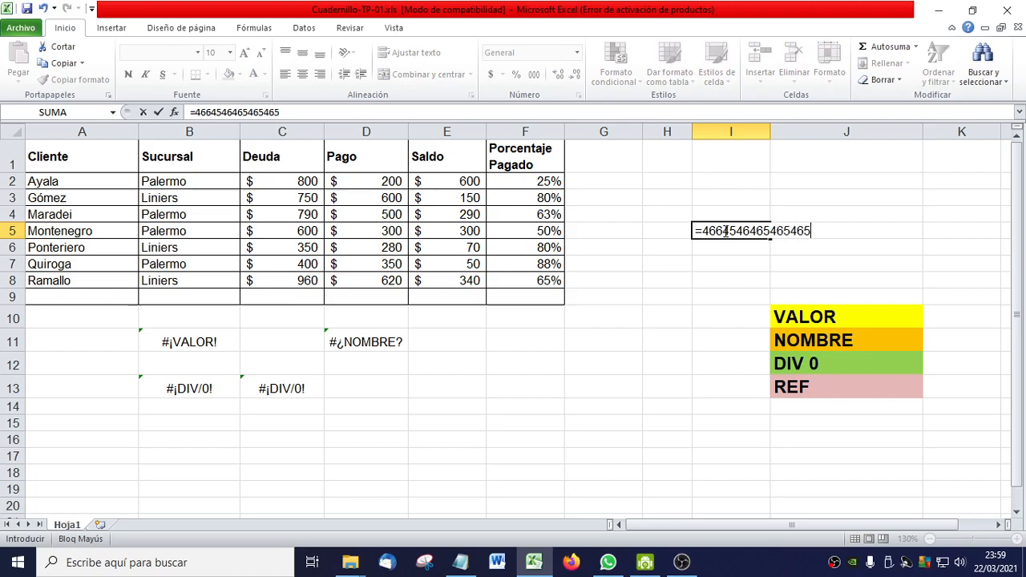
text(*446464654)
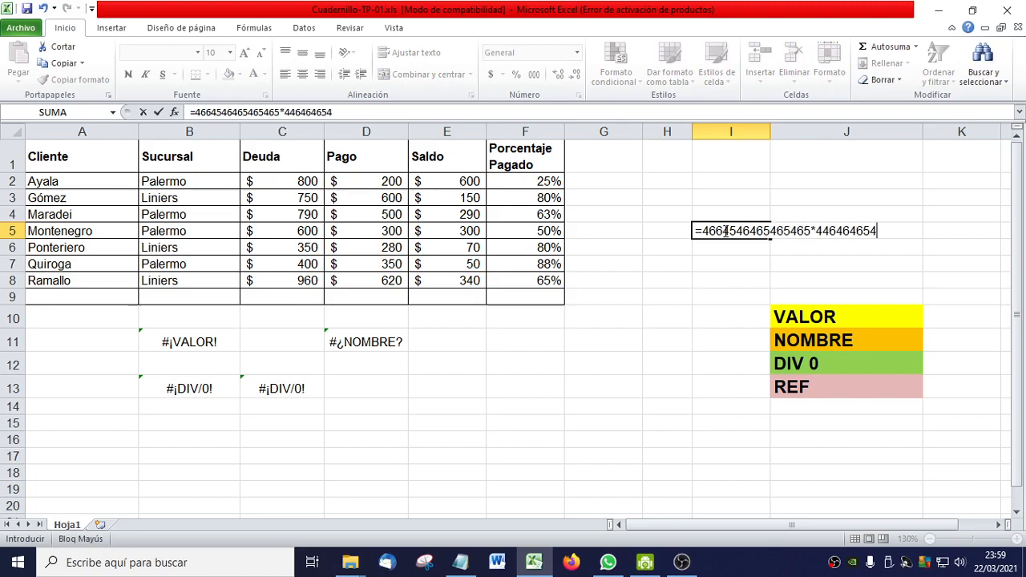
key(Return)
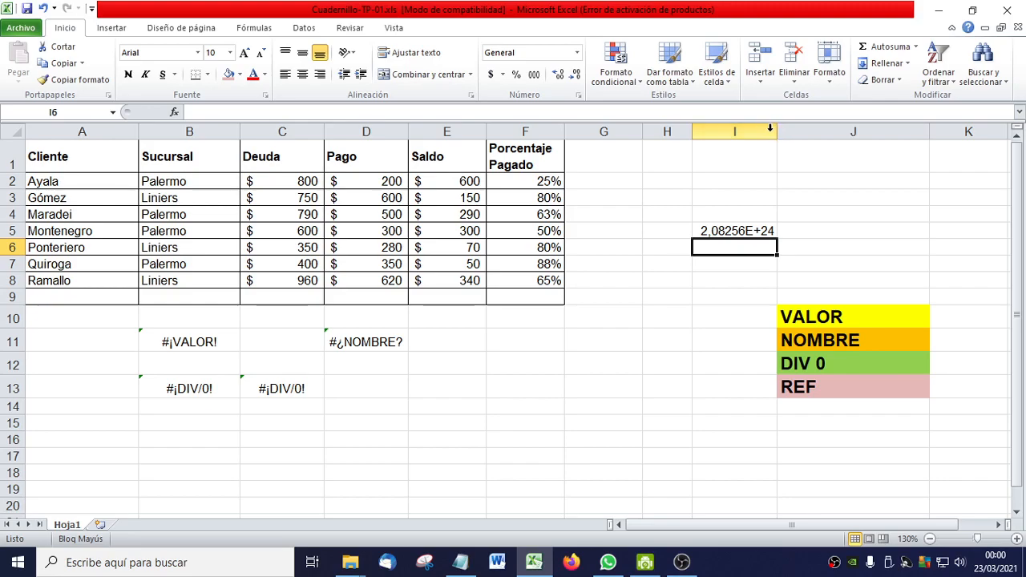
Step: Narrow column I slightly around the large number and make row 15 a little taller
drag(779, 132, 753, 149)
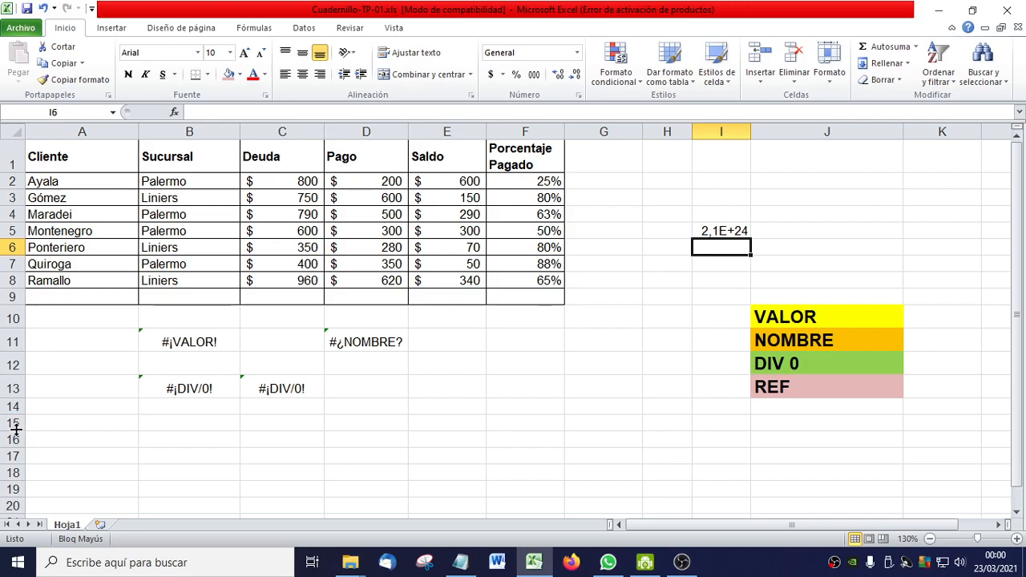
mouse_move(17, 429)
mouse_down()
mouse_move(18, 456)
mouse_move(13, 437)
mouse_up()
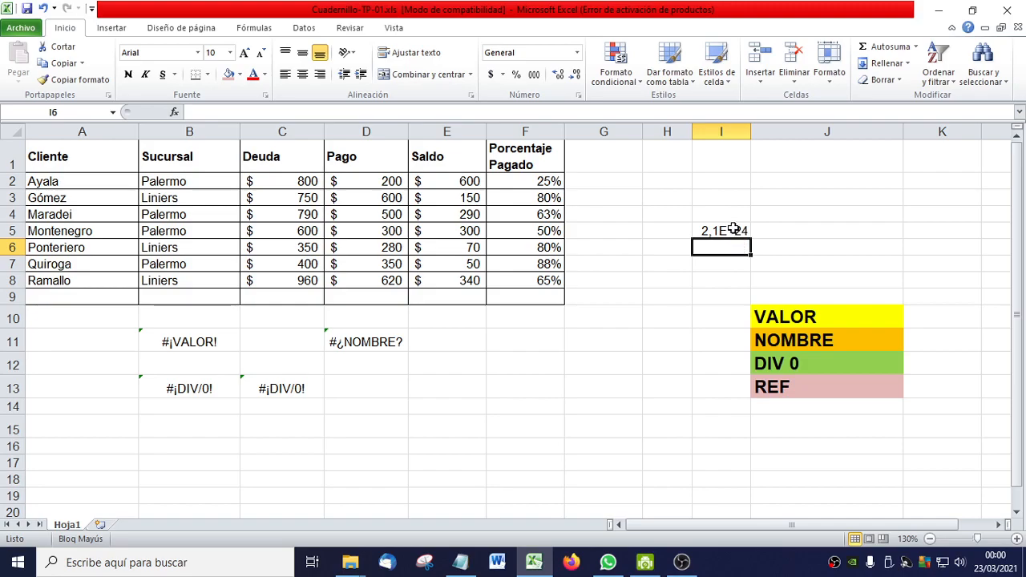
Step: Narrow column I further until it is too small for the number in I5
click(735, 231)
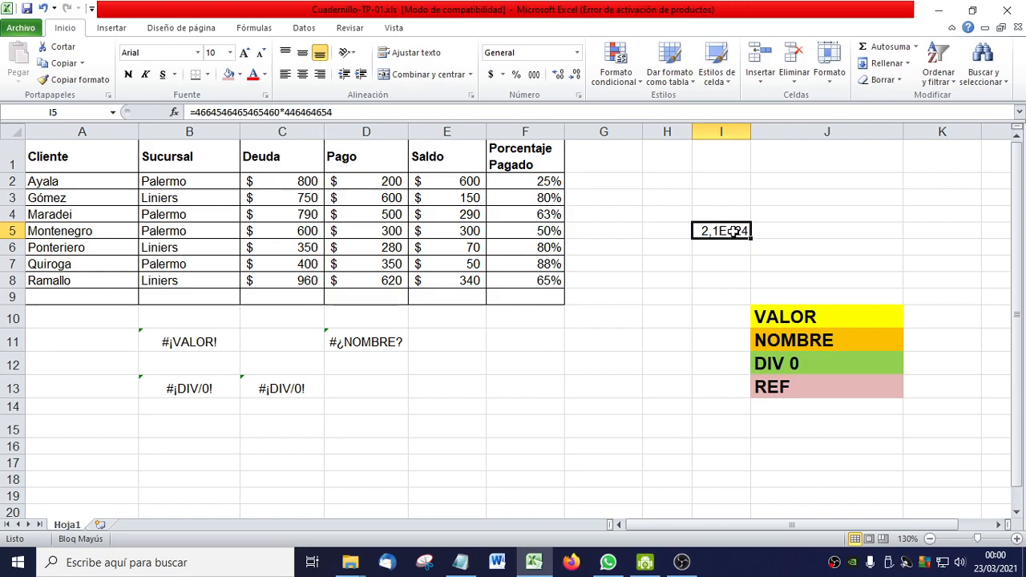
drag(747, 135, 728, 137)
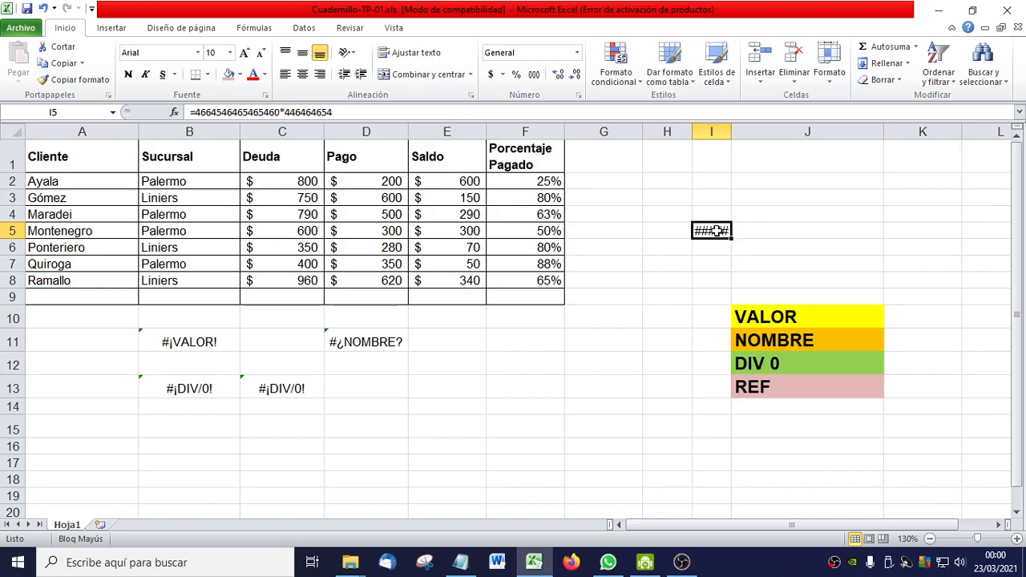
mouse_move(719, 231)
Step: Widen column I, trying different widths, and leave it just wide enough for the number in I5
drag(732, 134, 794, 138)
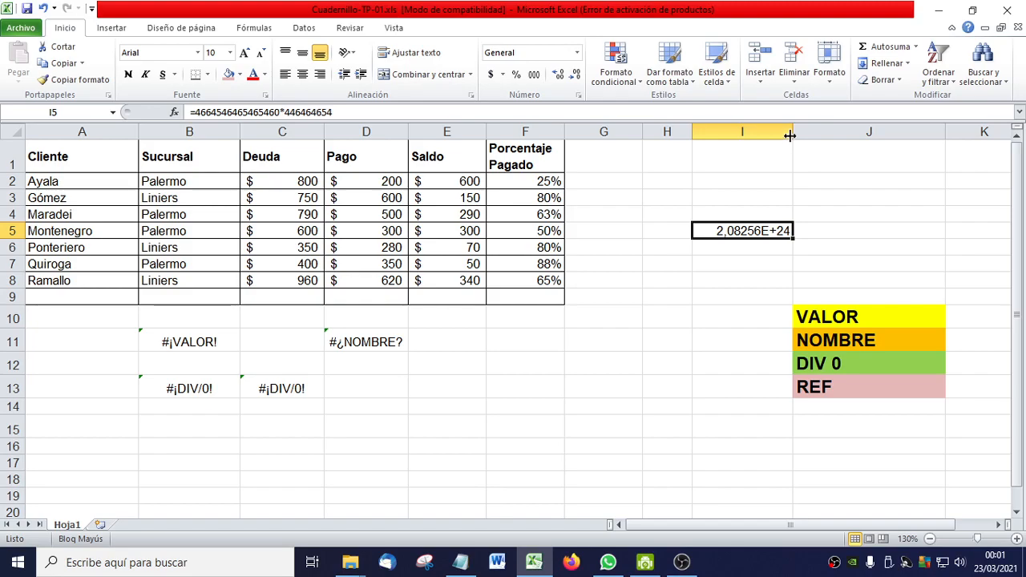
drag(788, 135, 815, 135)
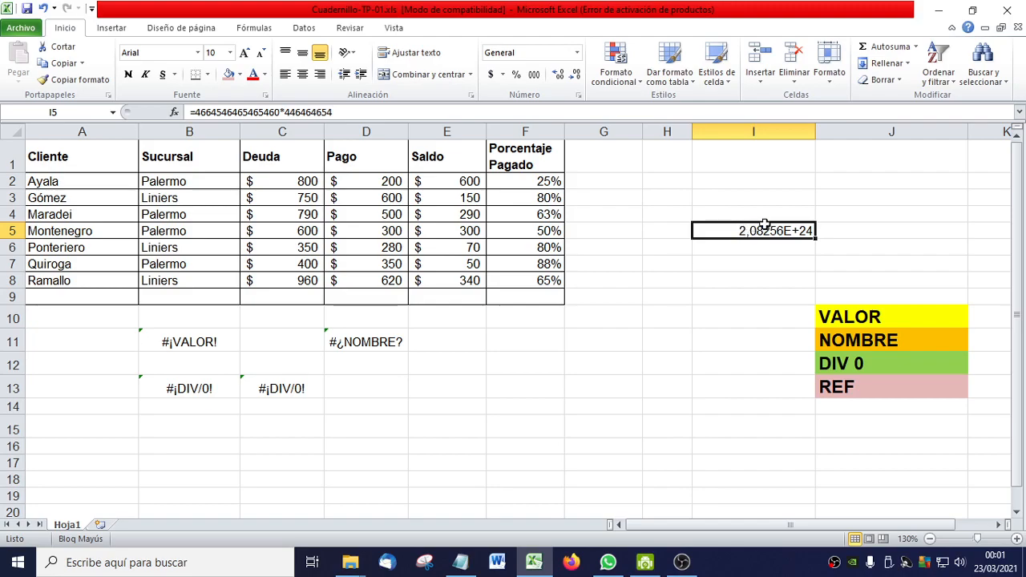
drag(816, 133, 776, 142)
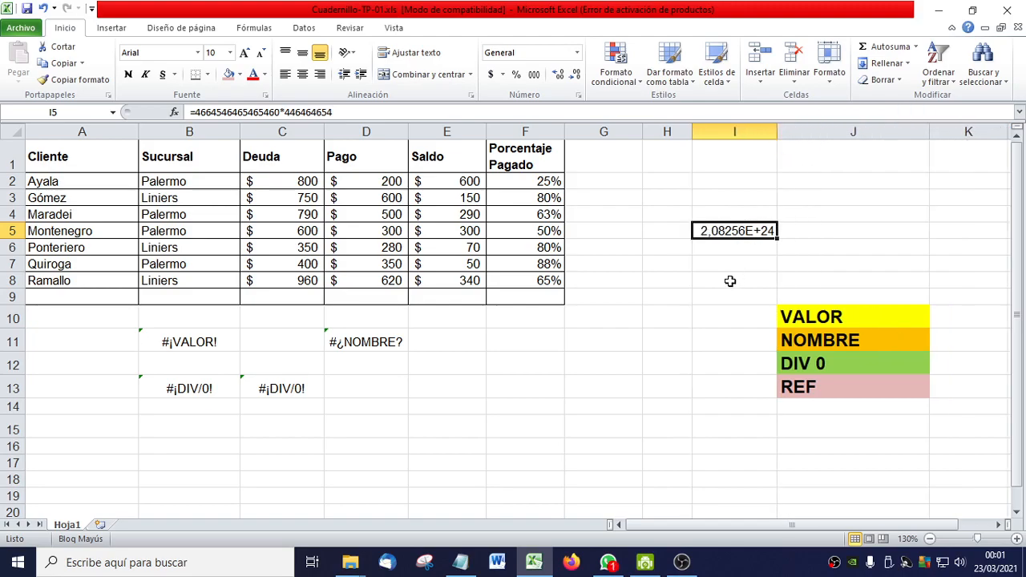